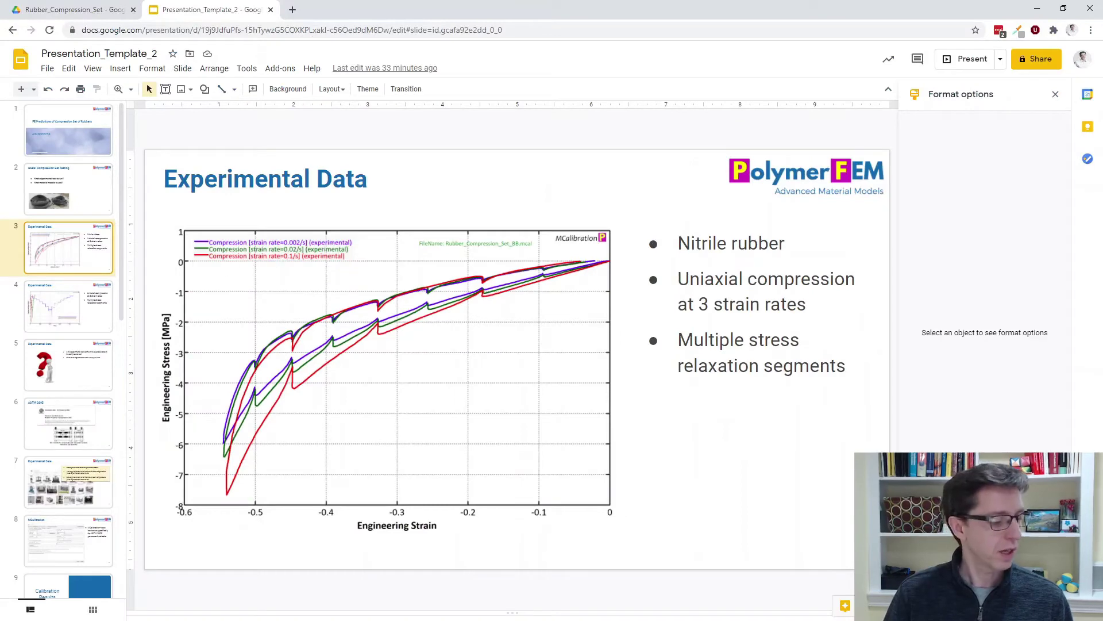
- Show the Yeoh file's runtime output and highlight the 0.002/s, 0.02/s and 0.1/s curves in turn
{"action": "key", "text": "alt+Tab"}
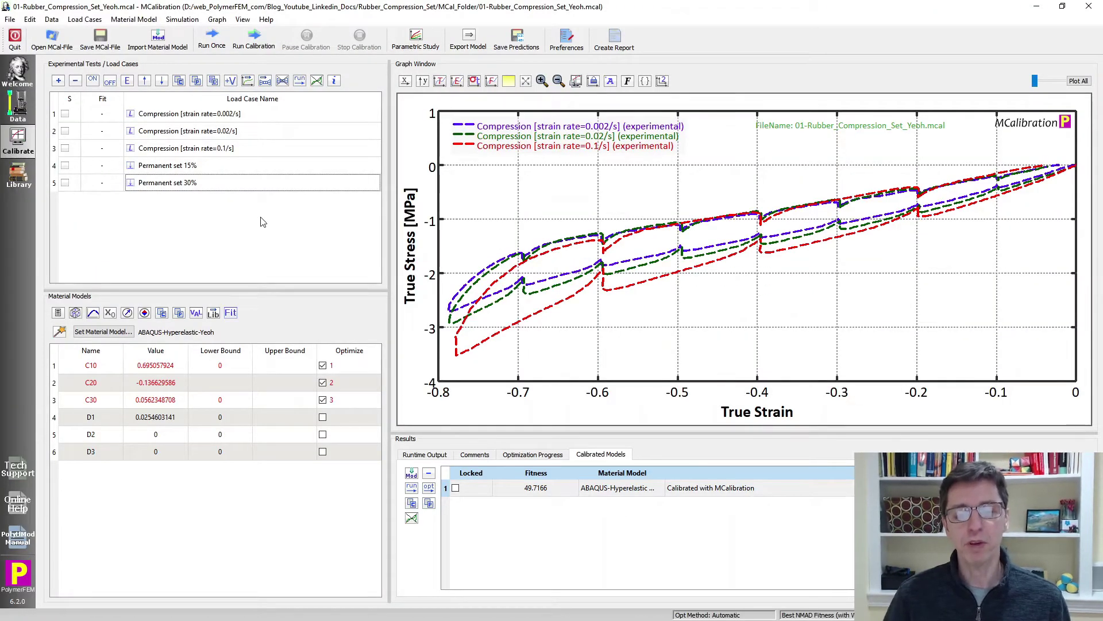
{"action": "left_click", "coordinate": [437, 455]}
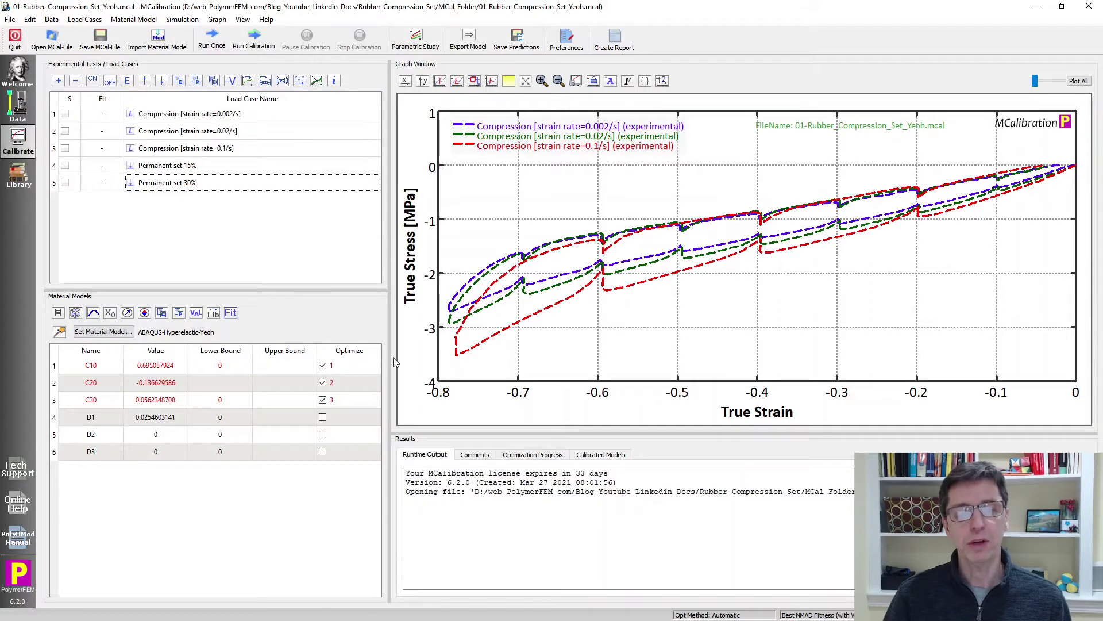
{"action": "left_click", "coordinate": [234, 118]}
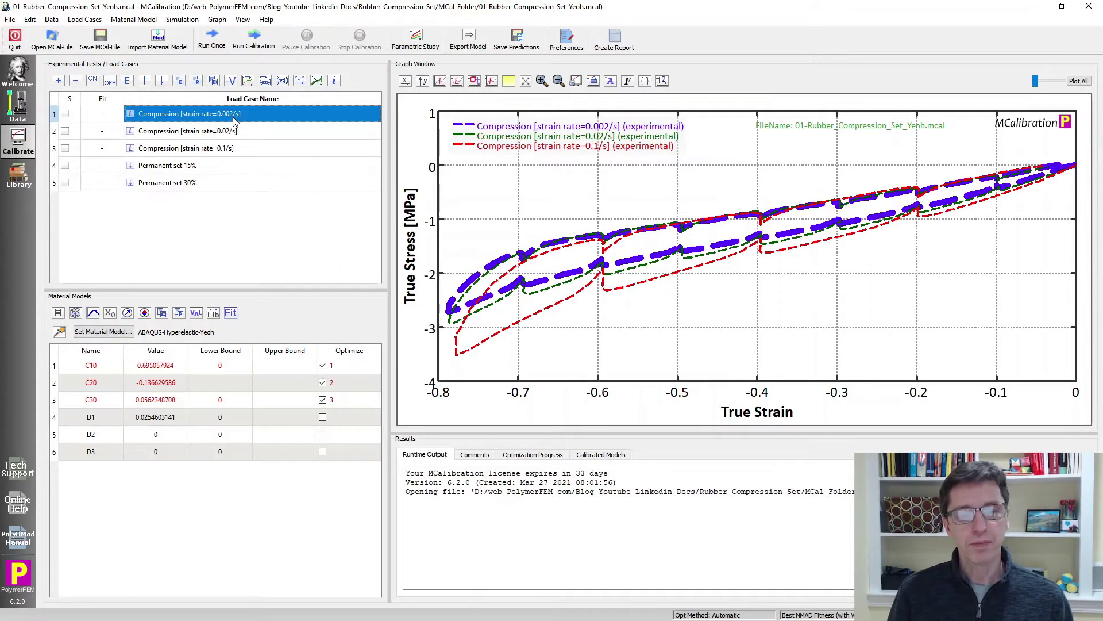
{"action": "key", "text": "Down"}
{"action": "key", "text": "Down"}
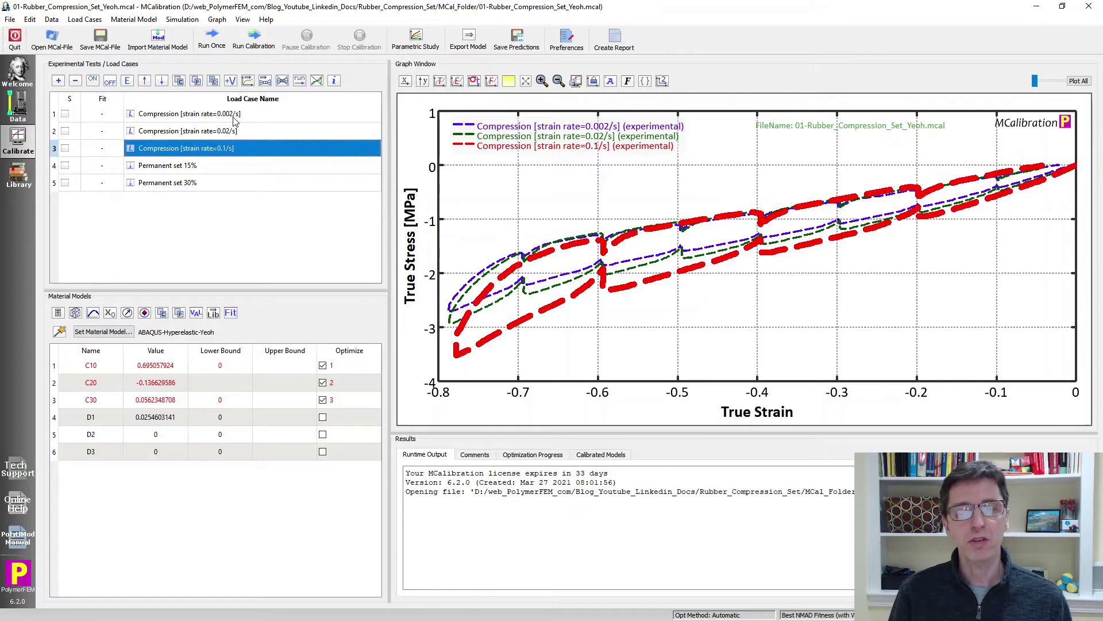
{"action": "key", "text": "Up"}
{"action": "key", "text": "Up"}
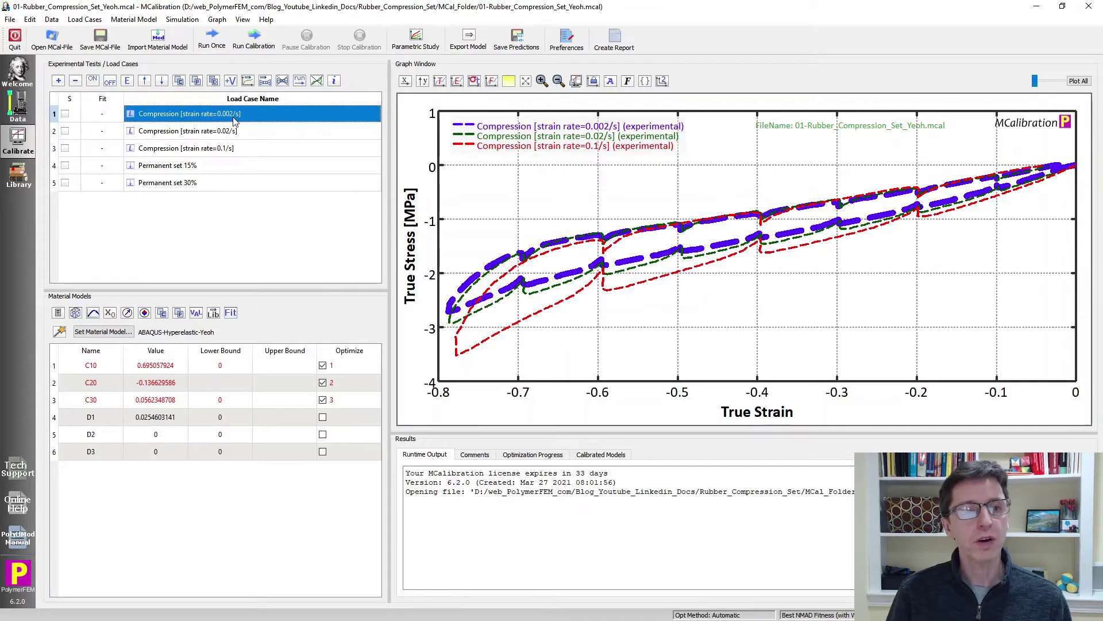
{"action": "key", "text": "Down"}
{"action": "key", "text": "Down"}
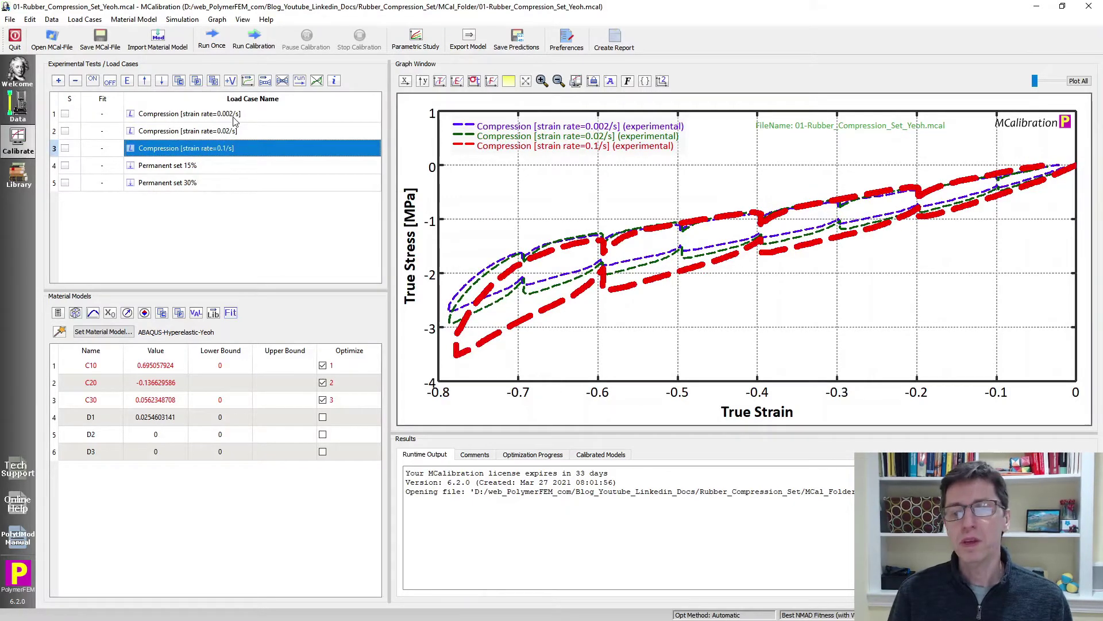
{"action": "left_click", "coordinate": [212, 231]}
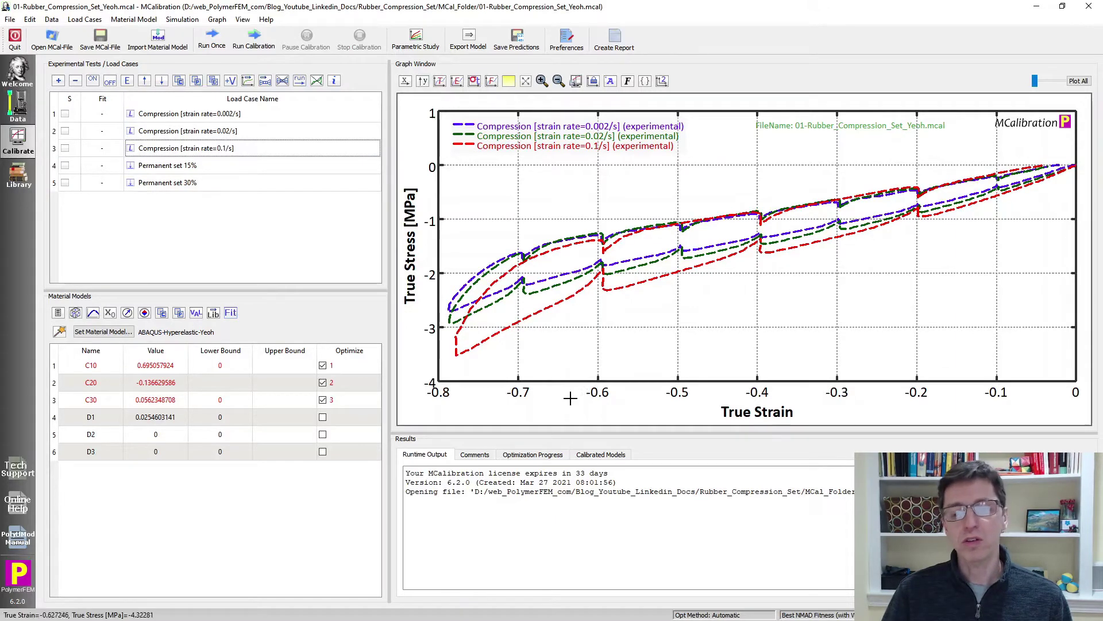
{"action": "left_click", "coordinate": [456, 84]}
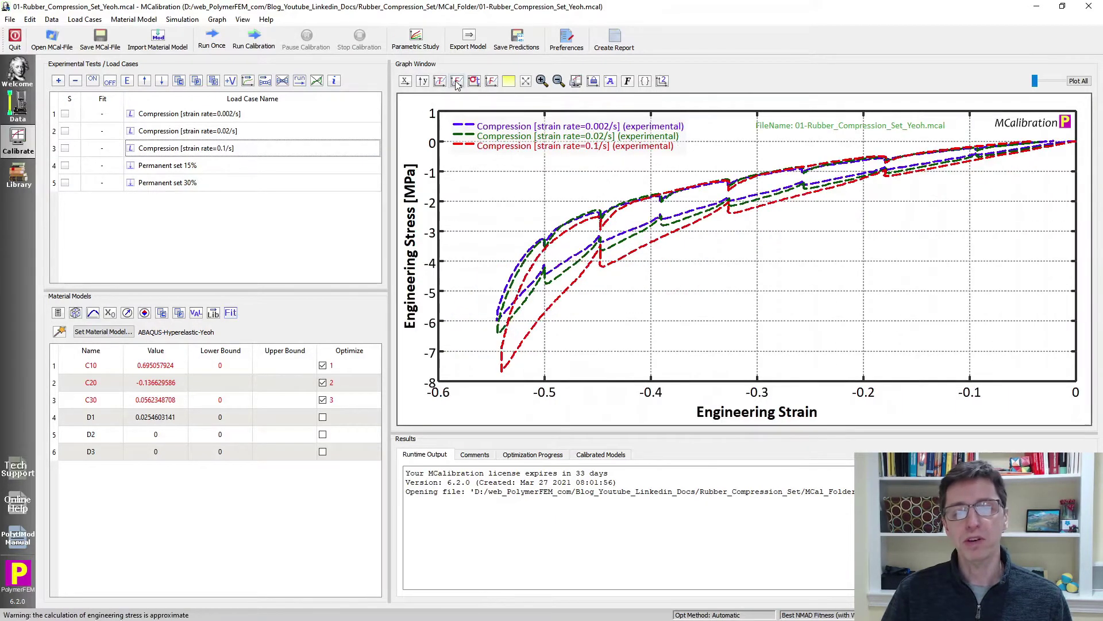
{"action": "left_click", "coordinate": [477, 84]}
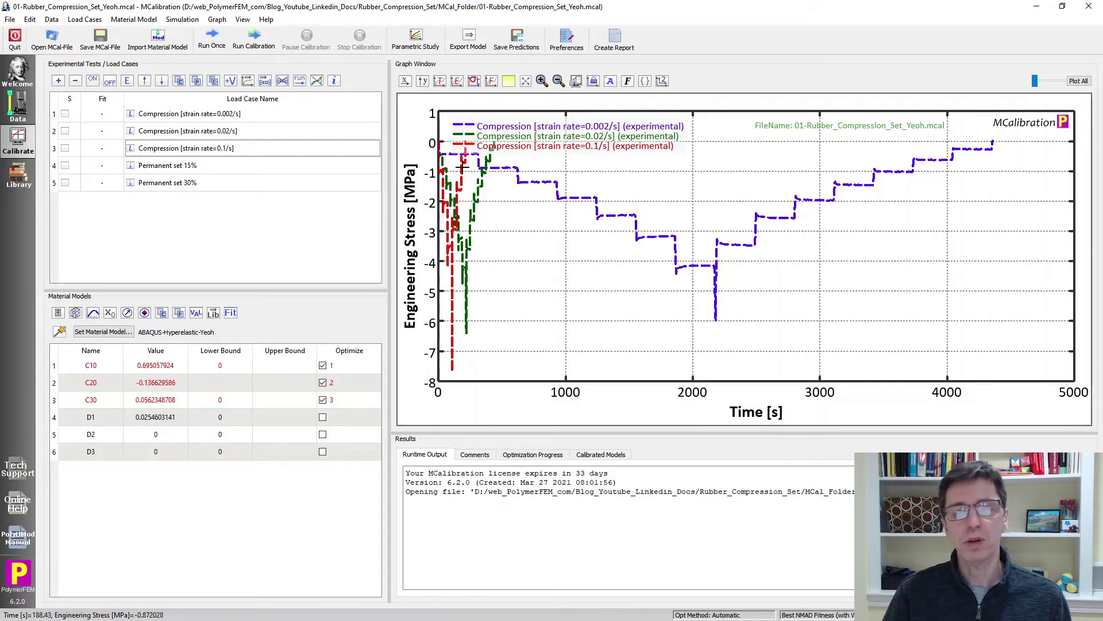
{"action": "left_click", "coordinate": [202, 114]}
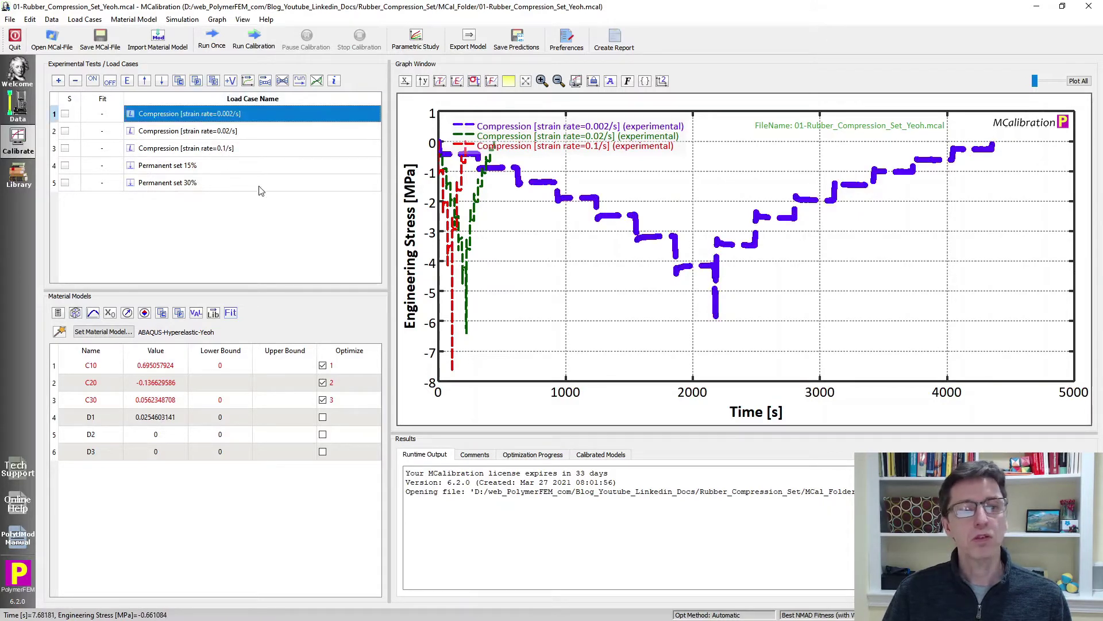
{"action": "left_click_drag", "start_coordinate": [624, 254], "coordinate": [687, 226]}
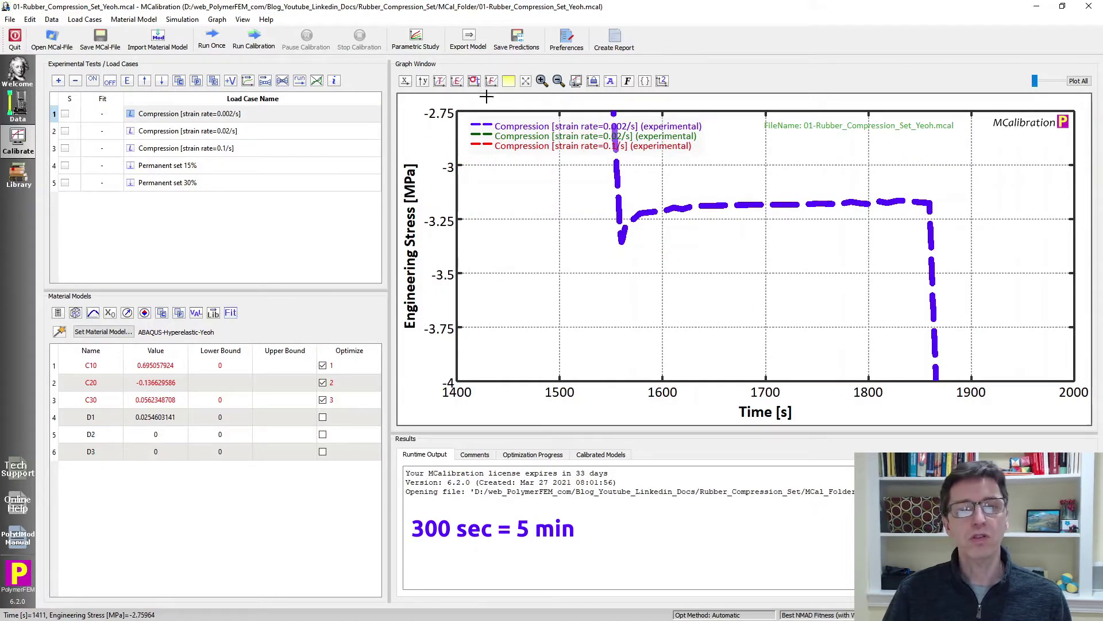
{"action": "left_click", "coordinate": [524, 82]}
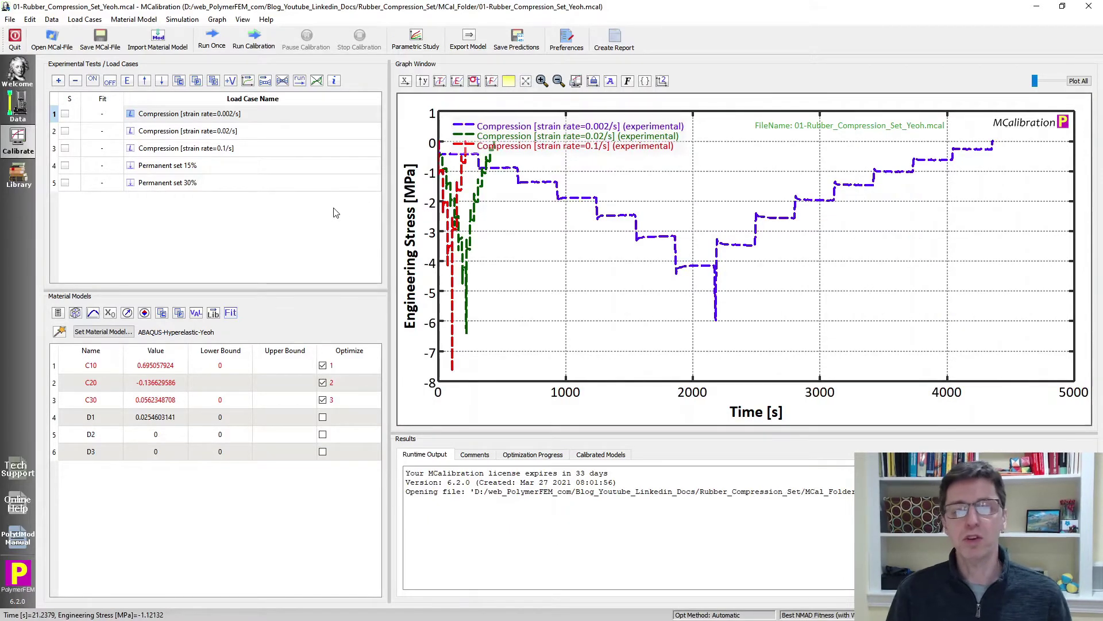
{"action": "left_click", "coordinate": [457, 81]}
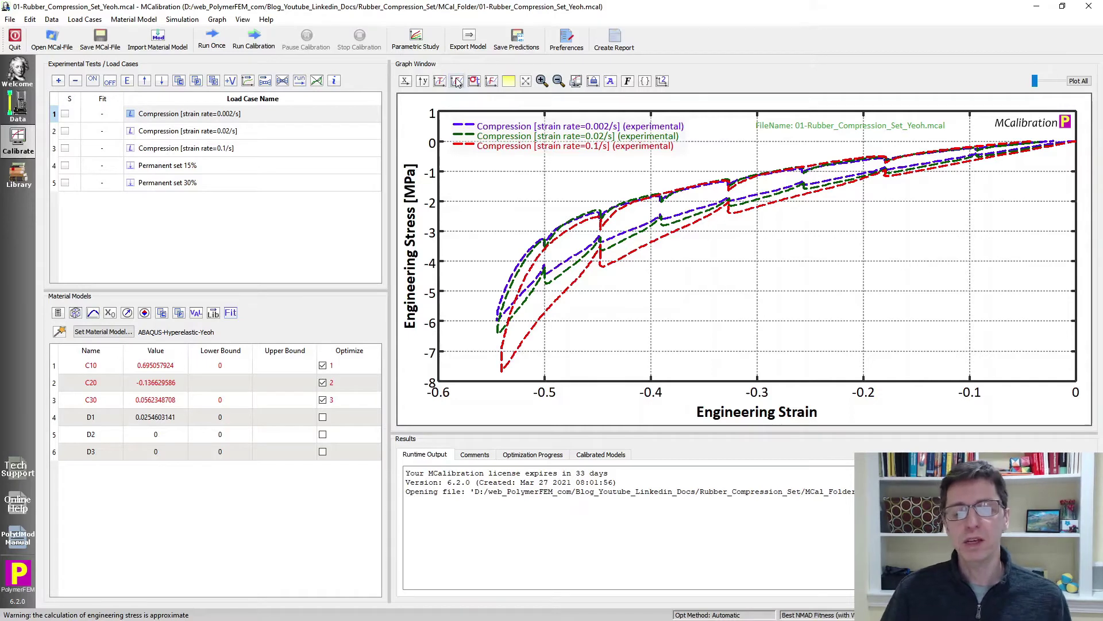
{"action": "left_click_drag", "start_coordinate": [1005, 170], "coordinate": [1080, 135]}
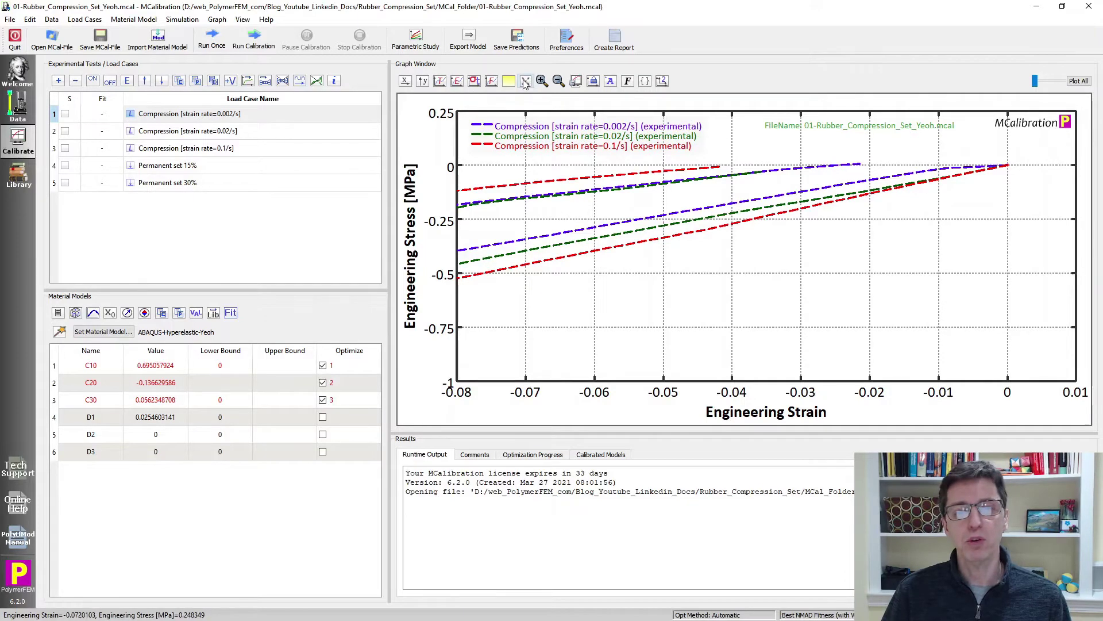
{"action": "left_click", "coordinate": [526, 82]}
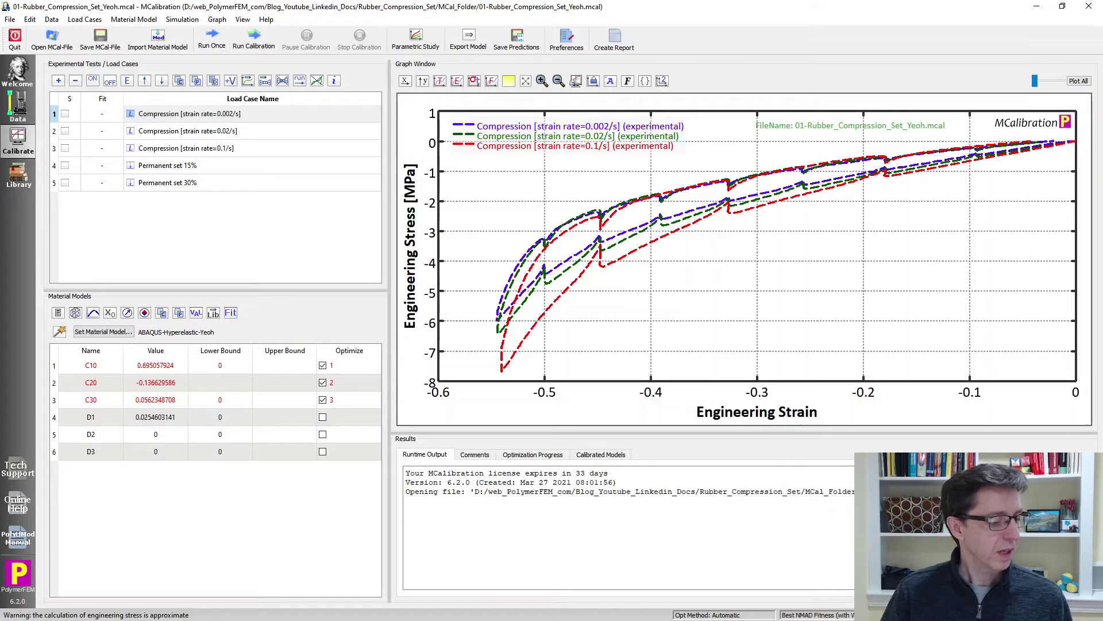
- Return to Google Slides and present the deck full screen
{"action": "key", "text": "alt+Tab"}
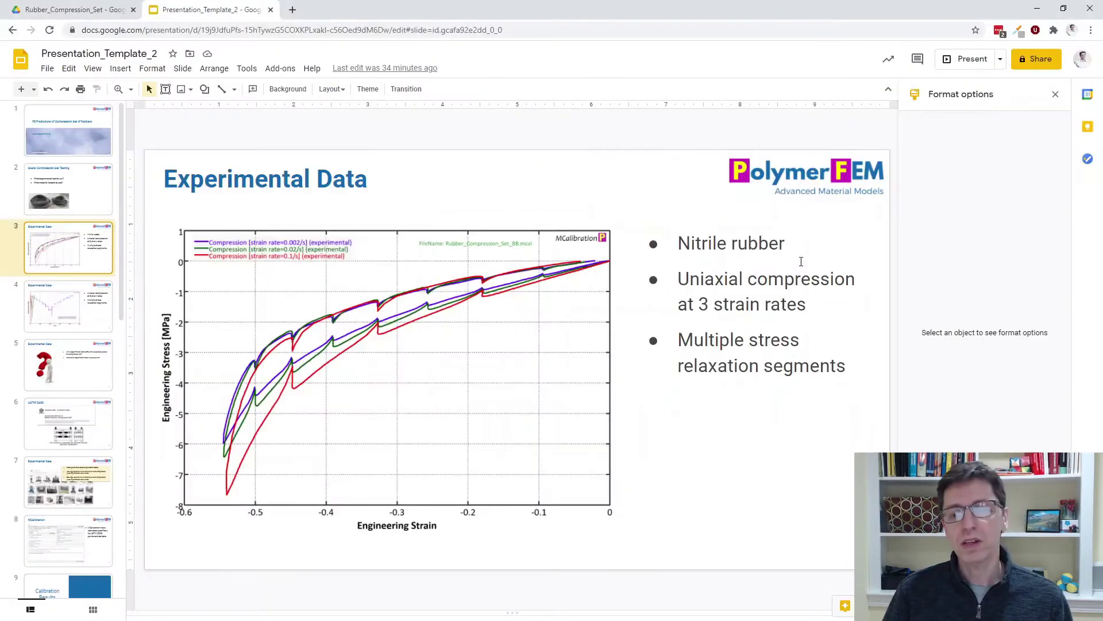
{"action": "left_click", "coordinate": [961, 60]}
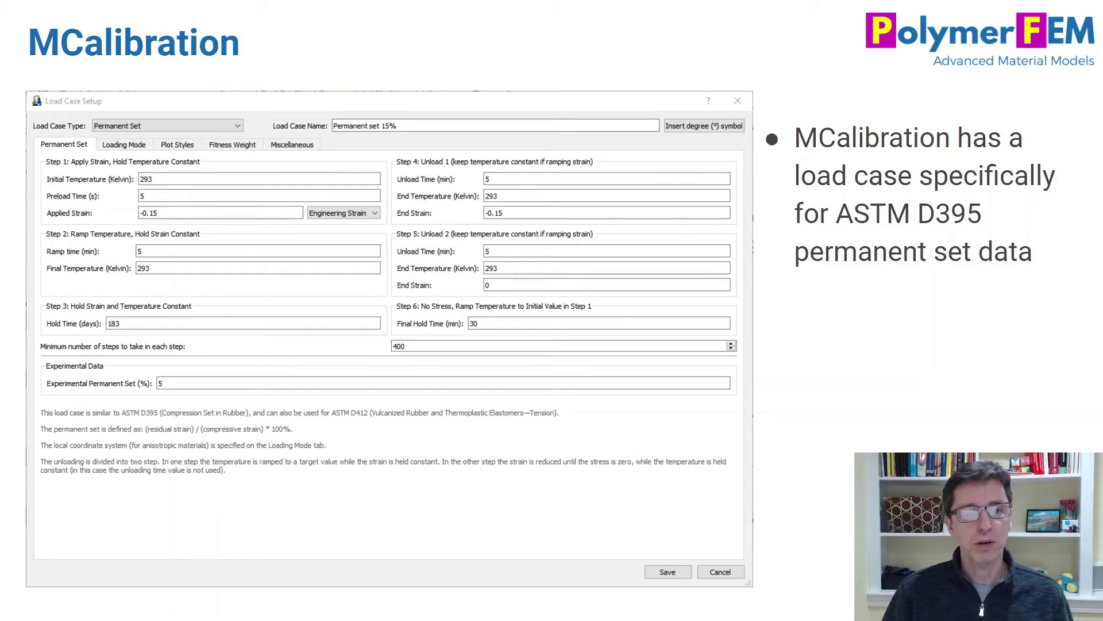
- Exit the full-screen slideshow back to the Presentation_Template_2 editor
{"action": "key", "text": "Escape"}
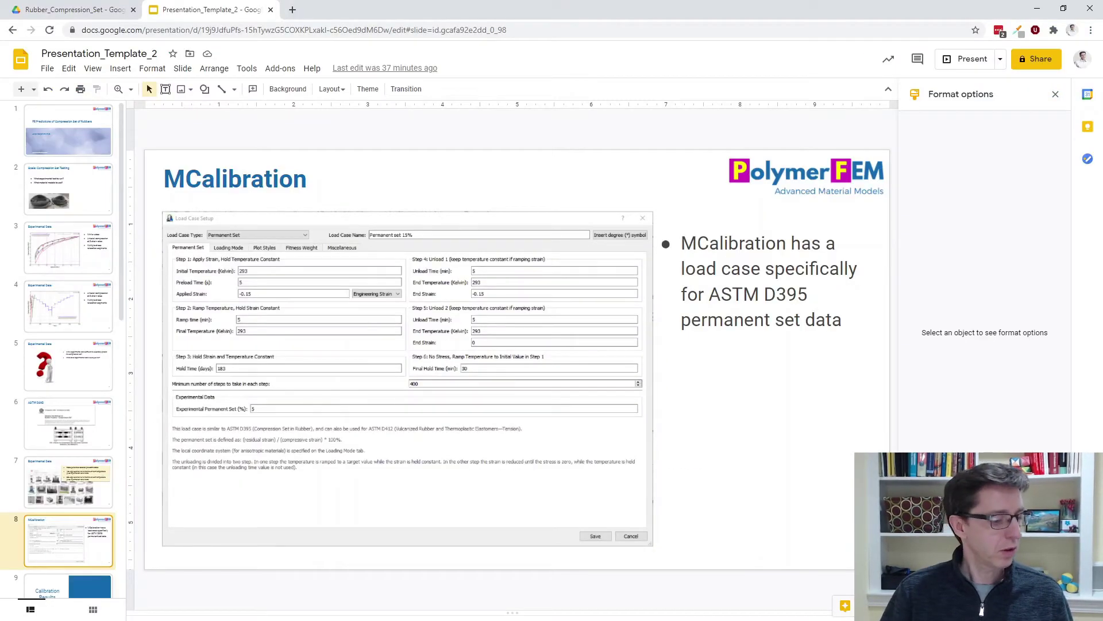
- Back in MCalibration, highlight the 0.002/s and 0.02/s curves, then select Permanent set 15%
{"action": "key", "text": "alt+Tab"}
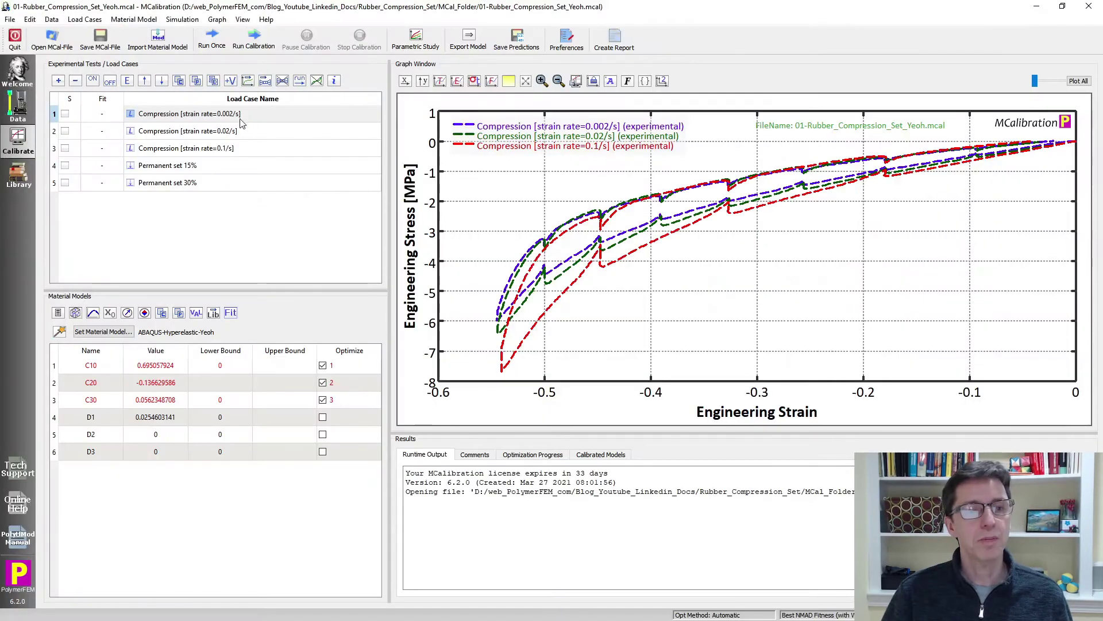
{"action": "left_click", "coordinate": [203, 170]}
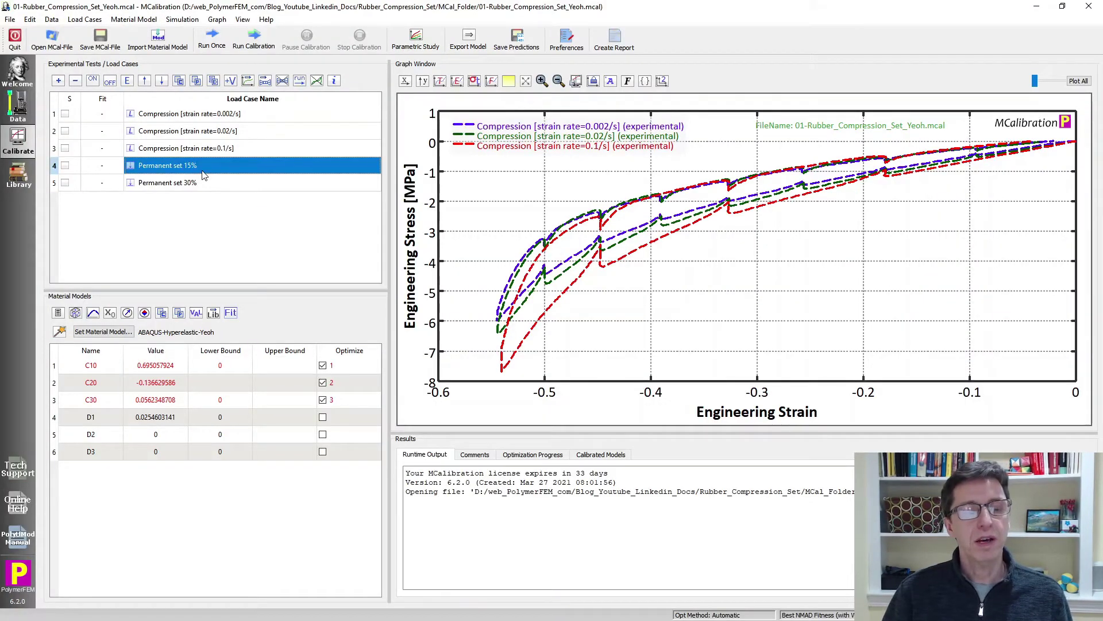
{"action": "left_click", "coordinate": [243, 115]}
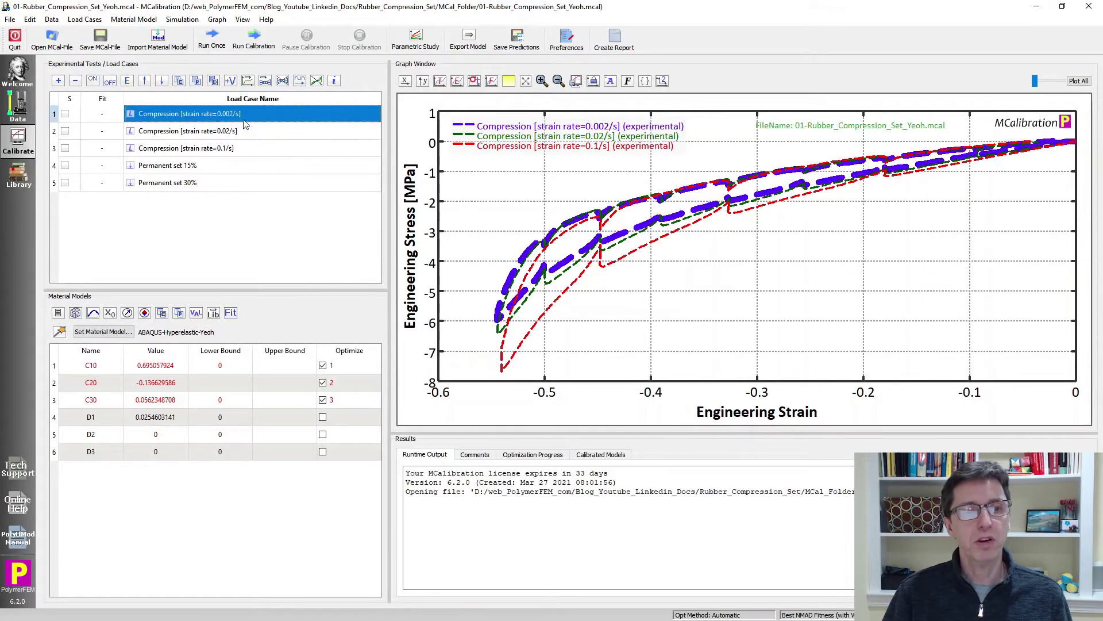
{"action": "left_click", "coordinate": [242, 133]}
{"action": "mouse_move", "coordinate": [240, 152]}
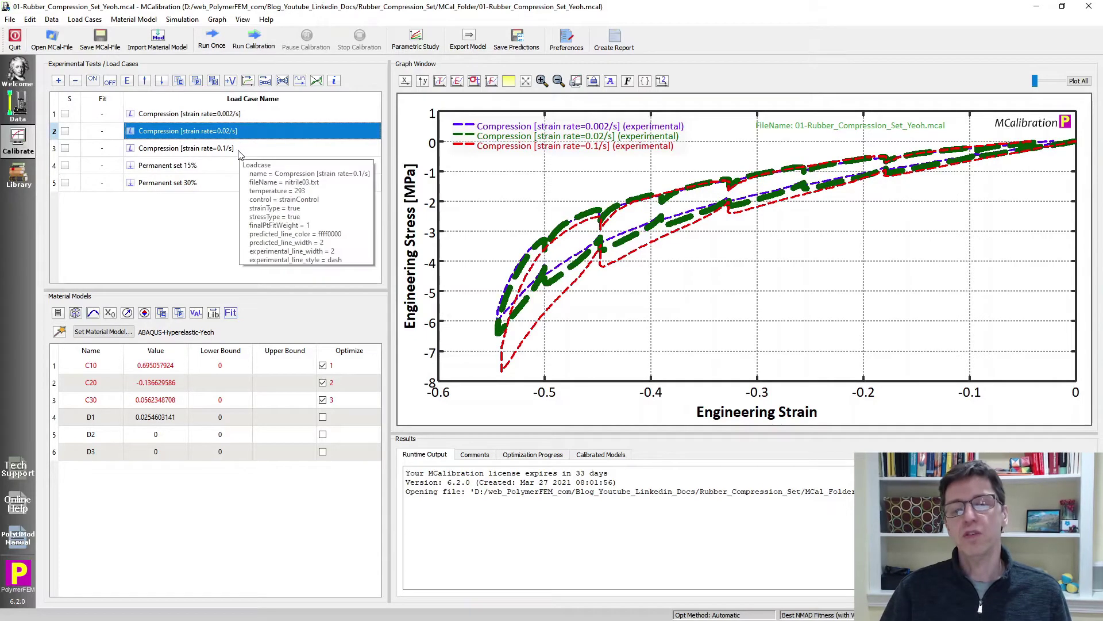
{"action": "left_click", "coordinate": [227, 170]}
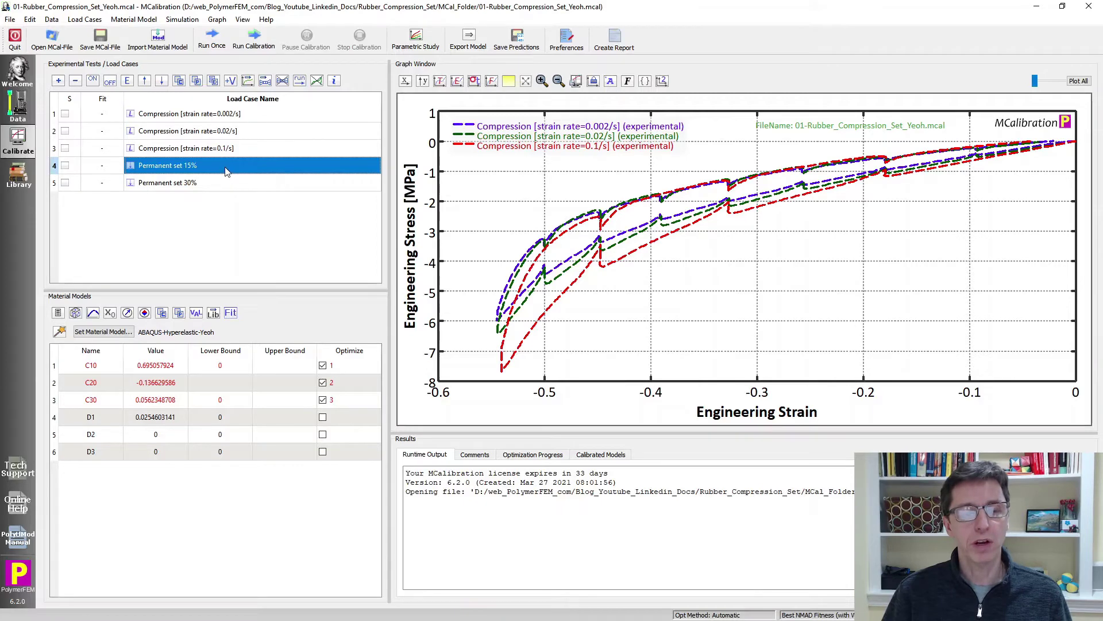
- Review Permanent set 15% setup: Permanent Set type, 183-day hold, 30-minute final hold, 5% set
{"action": "double_click", "coordinate": [225, 172]}
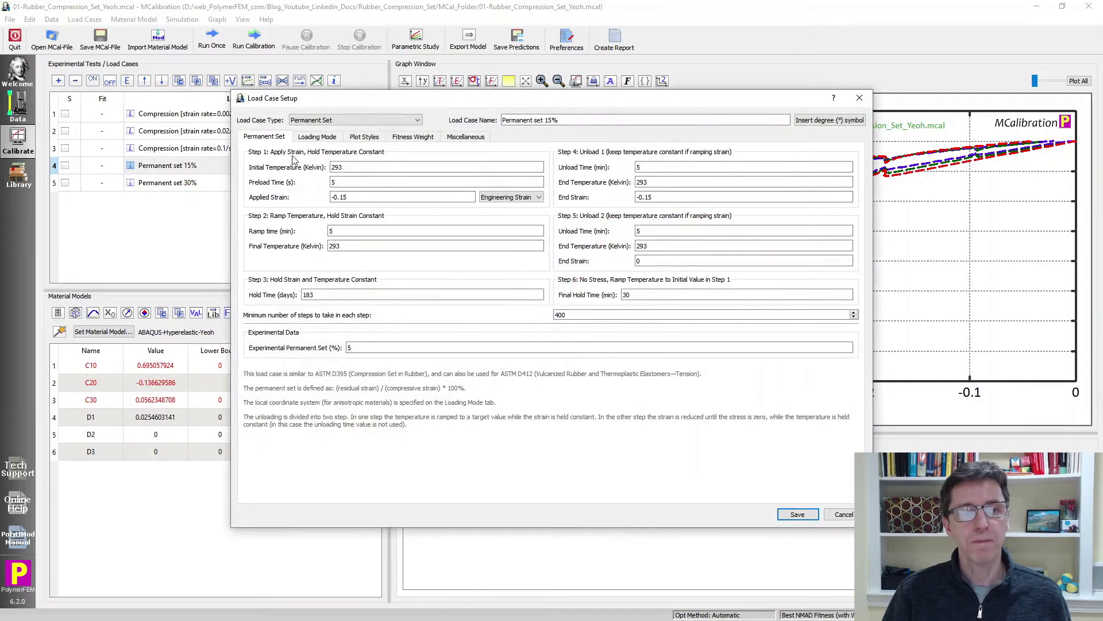
{"action": "left_click", "coordinate": [330, 122]}
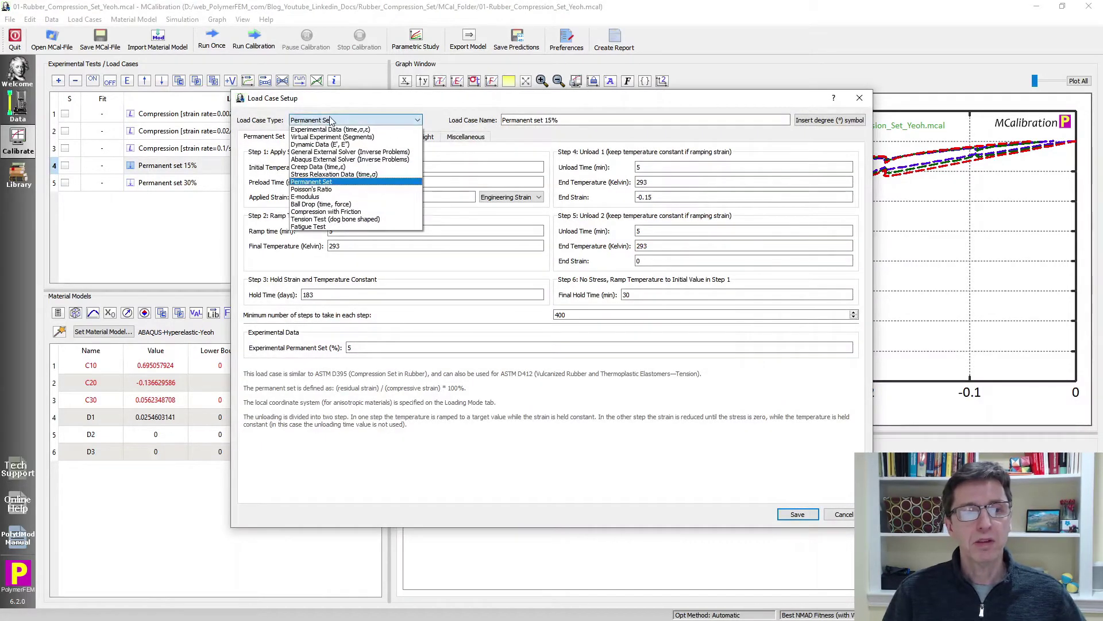
{"action": "left_click", "coordinate": [332, 109]}
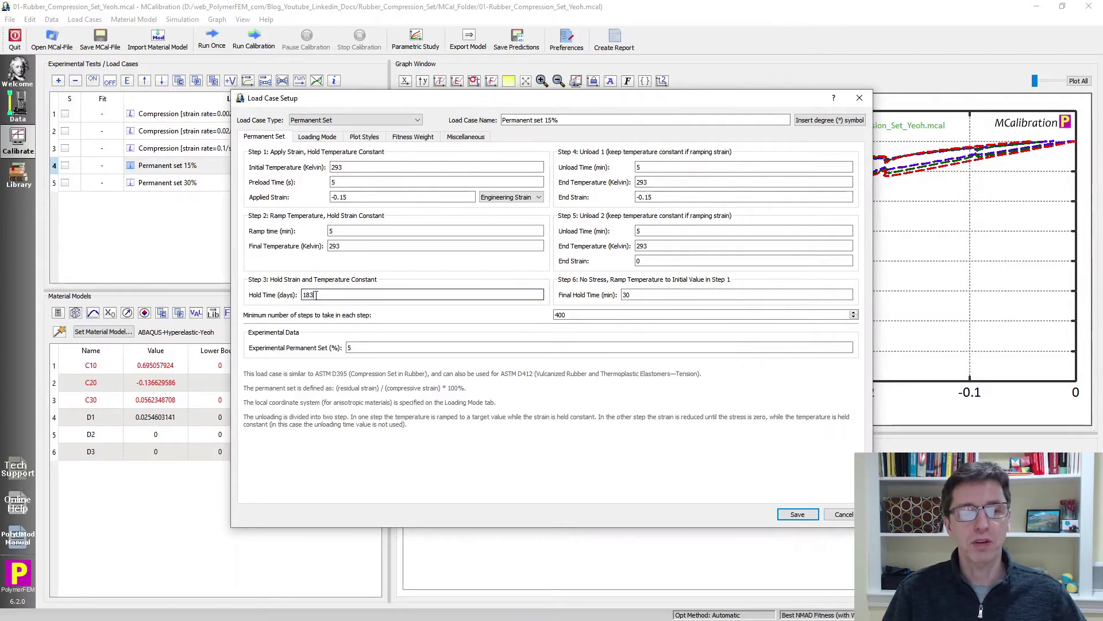
{"action": "left_click_drag", "start_coordinate": [317, 295], "coordinate": [297, 297]}
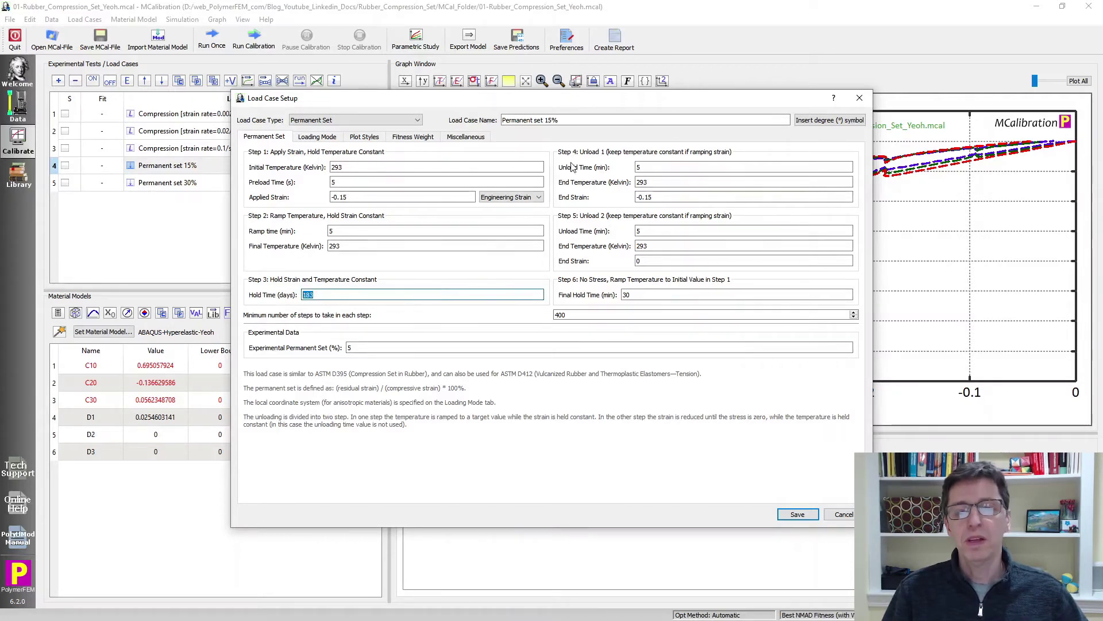
{"action": "left_click", "coordinate": [632, 295]}
{"action": "double_click", "coordinate": [629, 295]}
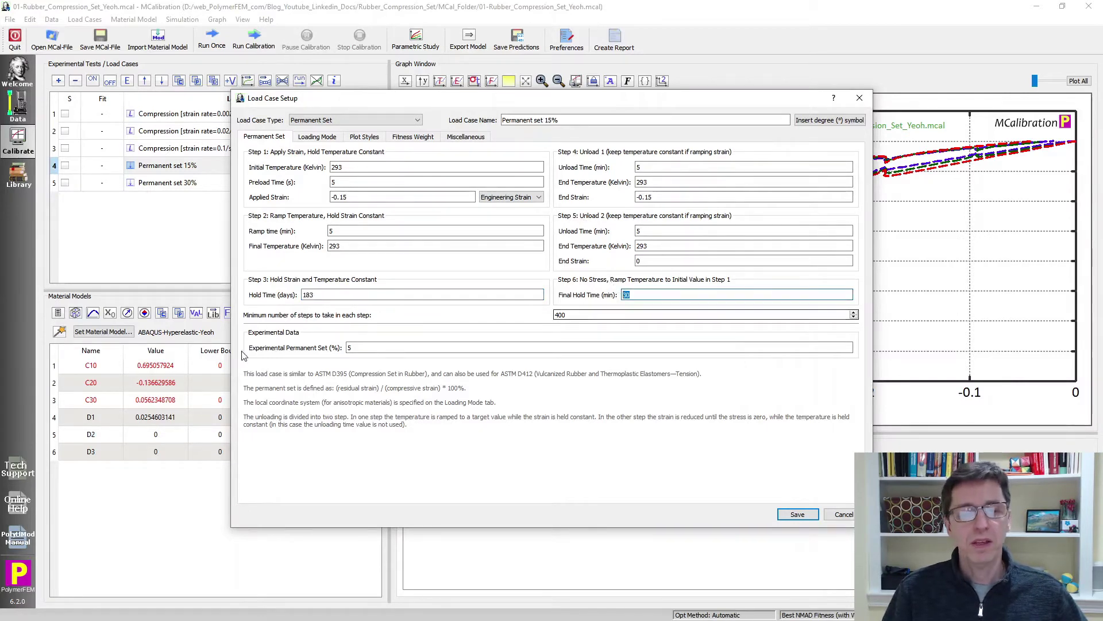
{"action": "double_click", "coordinate": [350, 348]}
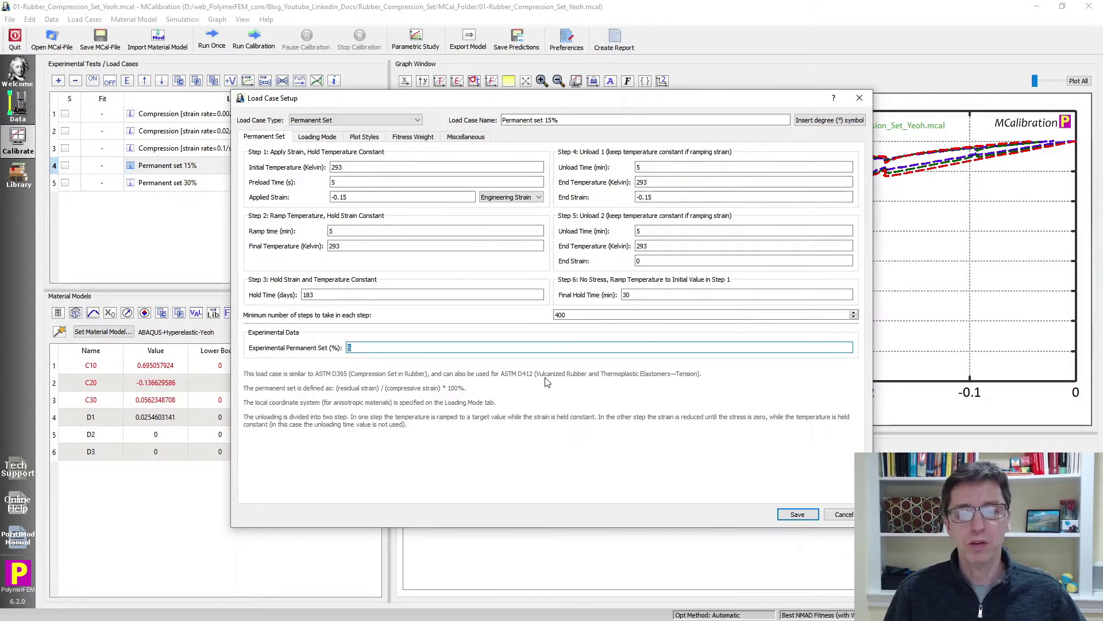
{"action": "left_click", "coordinate": [843, 514]}
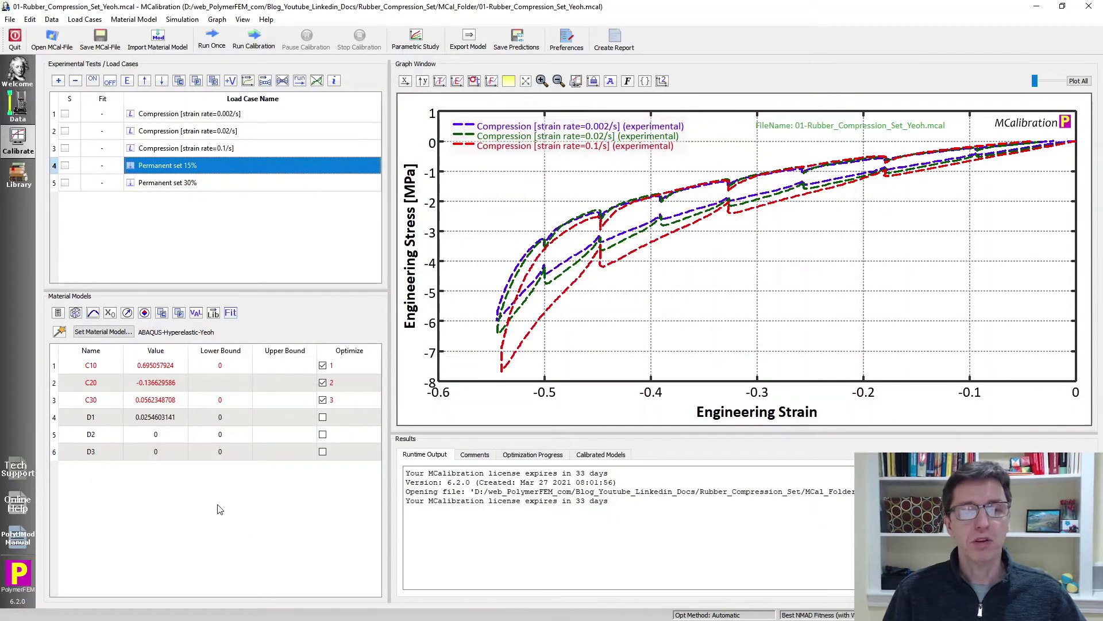
{"action": "mouse_move", "coordinate": [208, 150]}
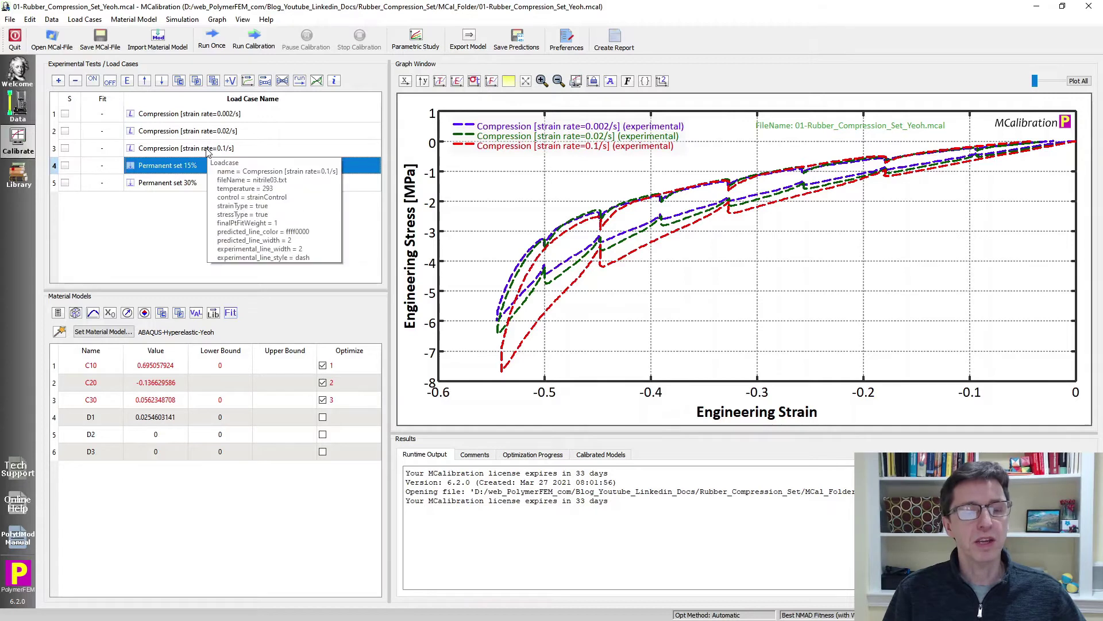
{"action": "left_click", "coordinate": [191, 222]}
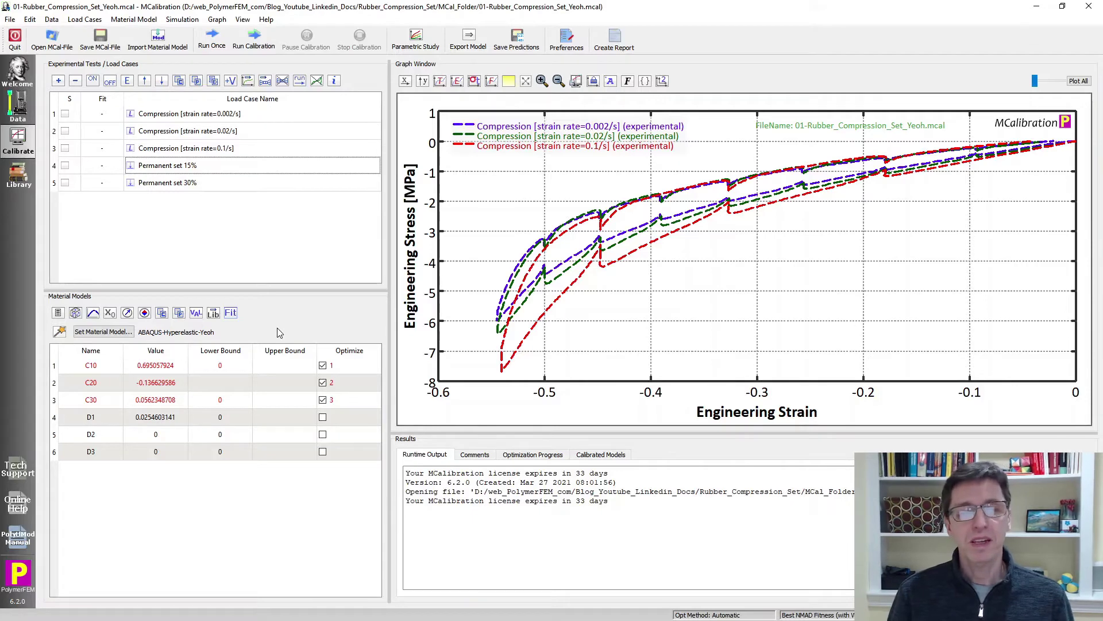
- Run the Yeoh model once and highlight the Permanent set 15% and 30% predictions
{"action": "left_click", "coordinate": [211, 39]}
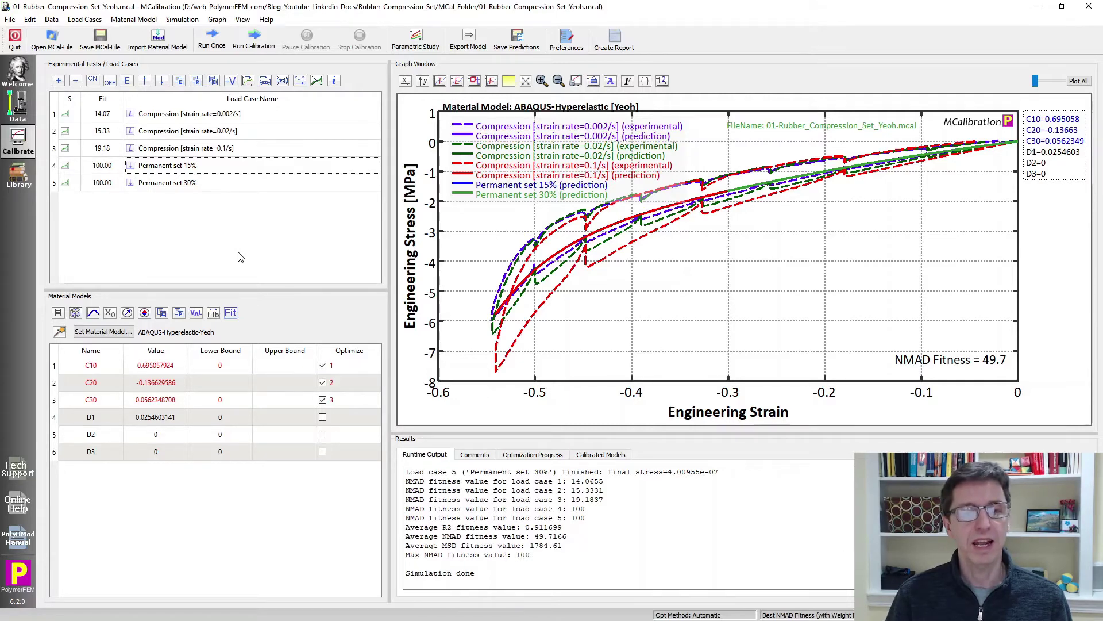
{"action": "left_click", "coordinate": [219, 168]}
{"action": "left_click", "coordinate": [218, 184]}
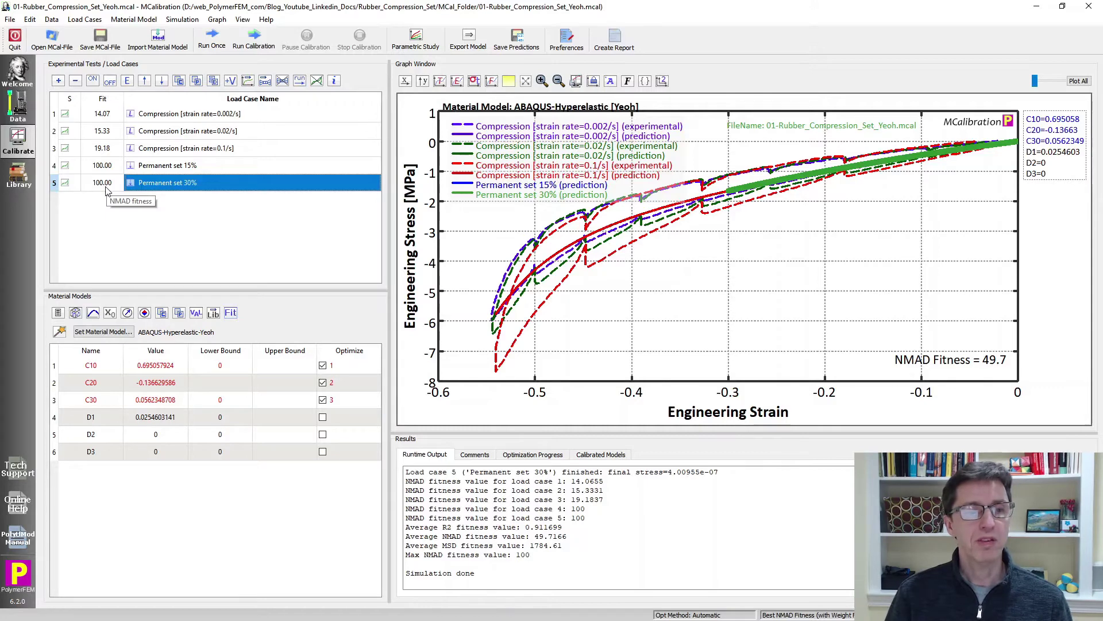
{"action": "mouse_move", "coordinate": [177, 195]}
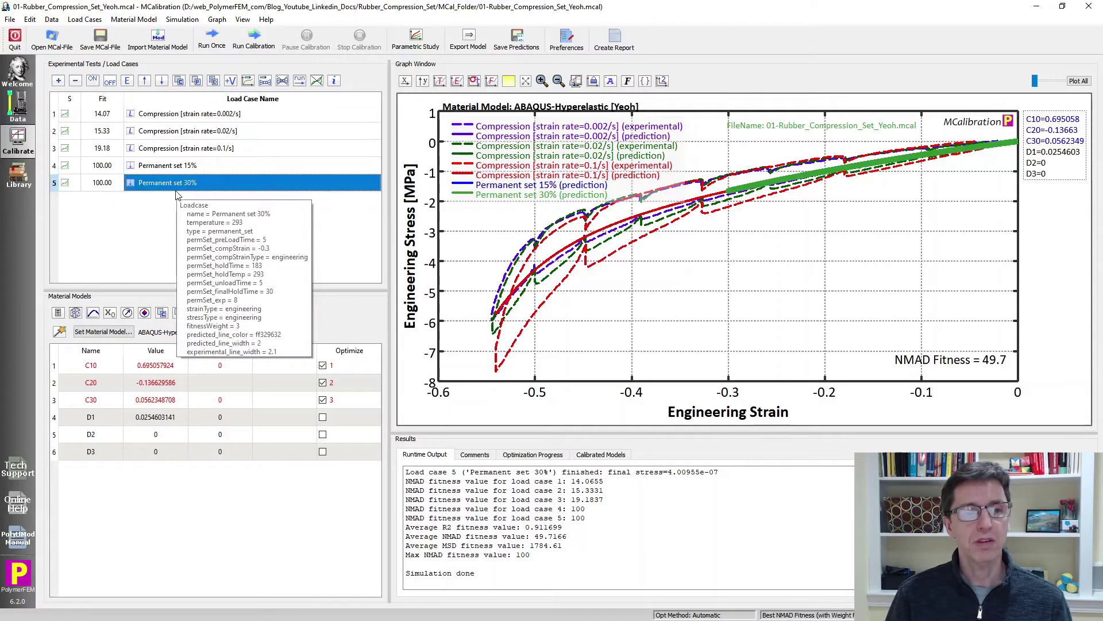
{"action": "left_click", "coordinate": [128, 231]}
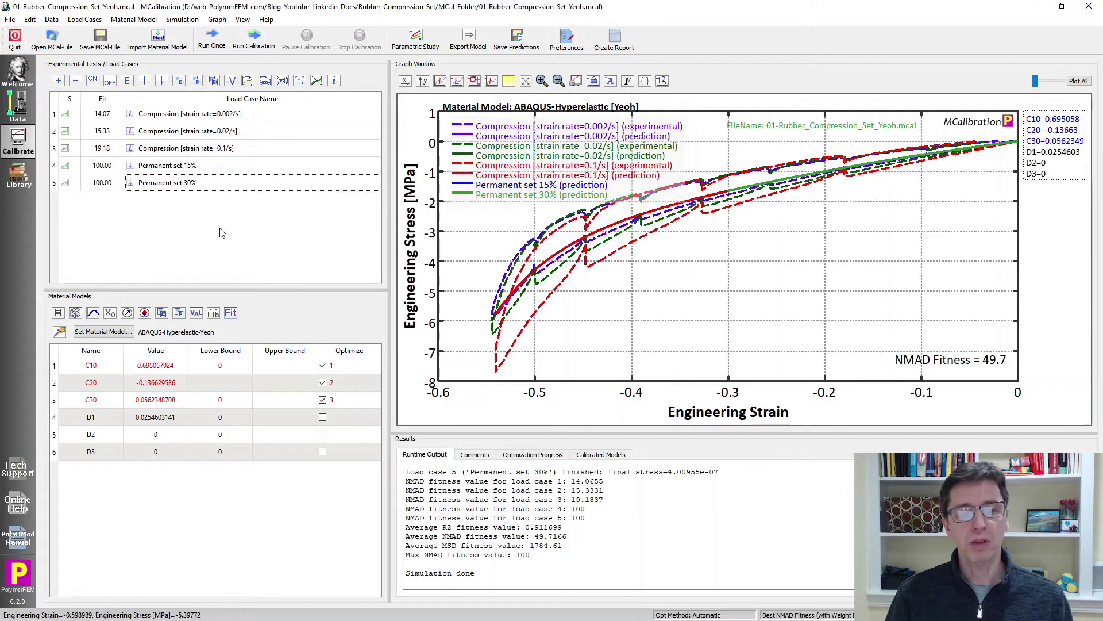
{"action": "left_click", "coordinate": [62, 49]}
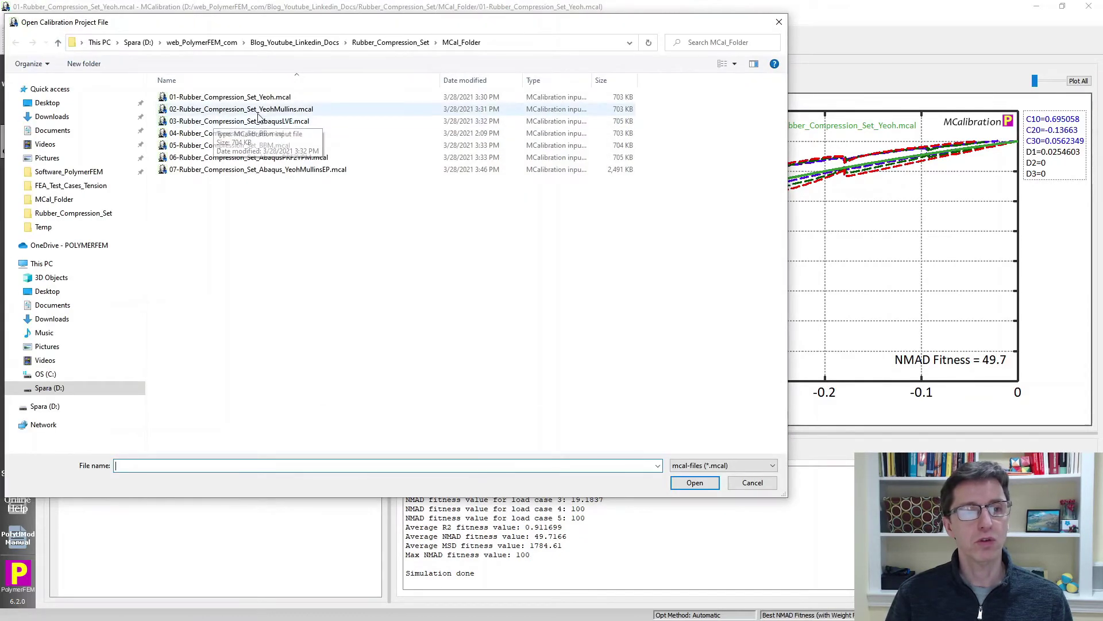
- Open 02-Rubber_Compression_Set_YeohMullins.mcal, run it, and highlight the Permanent set 15% and 30% predictions
{"action": "double_click", "coordinate": [262, 110]}
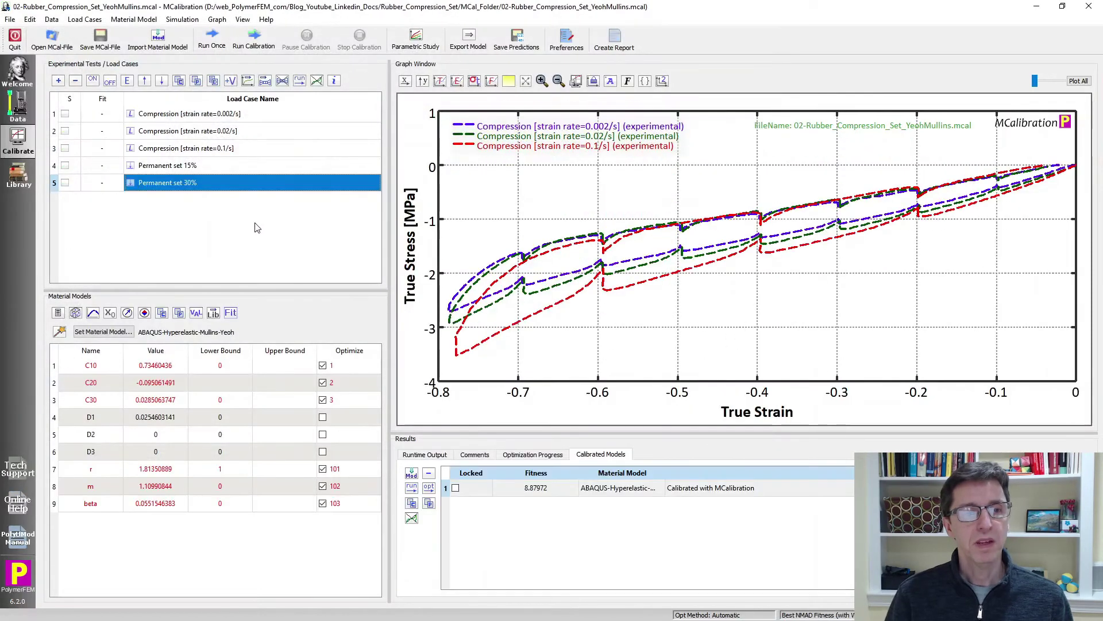
{"action": "key", "text": "ctrl+r"}
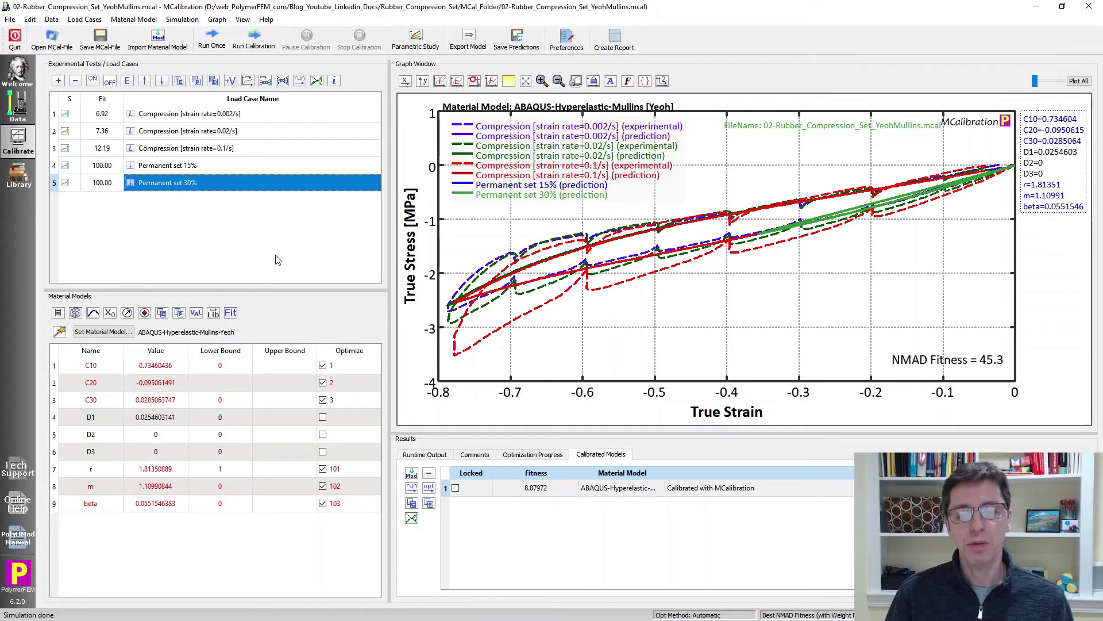
{"action": "key", "text": "ctrl+r"}
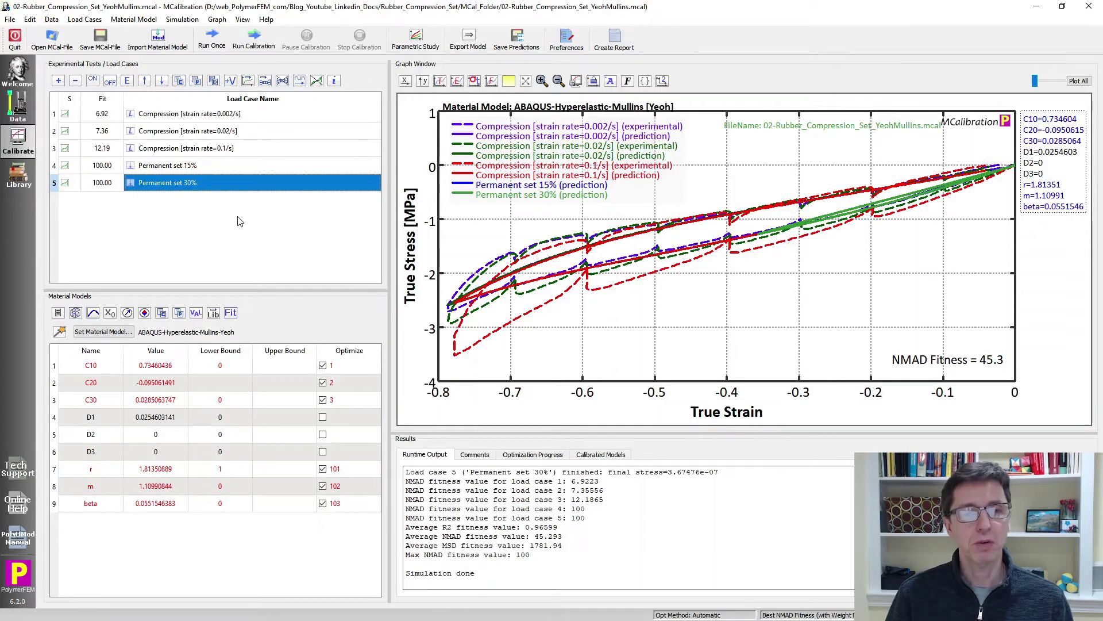
{"action": "left_click", "coordinate": [167, 170]}
{"action": "left_click", "coordinate": [171, 184]}
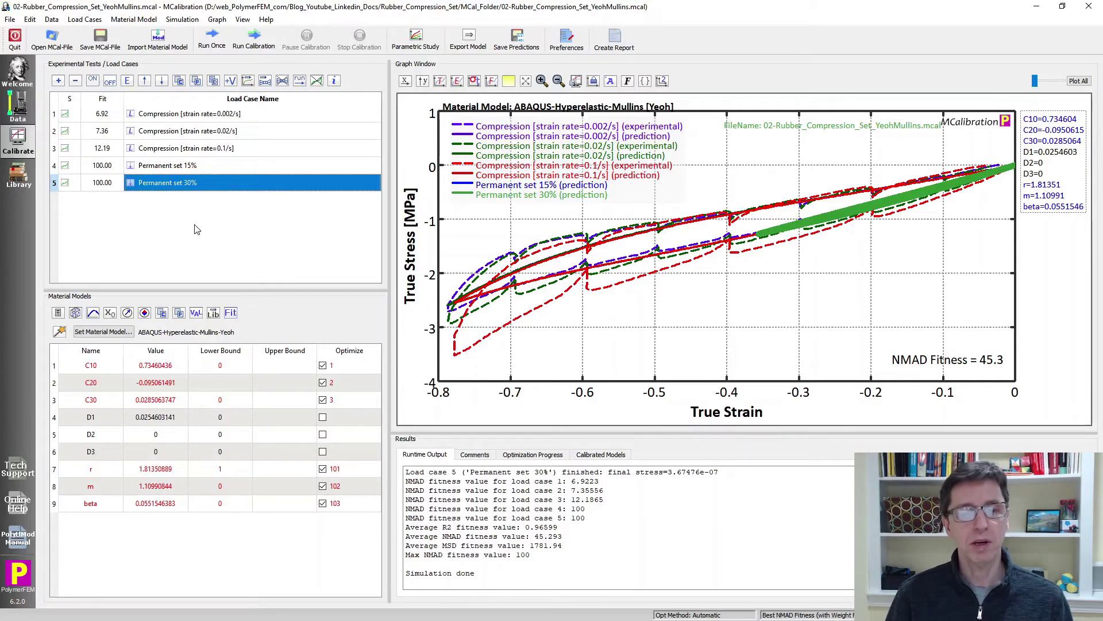
{"action": "left_click", "coordinate": [201, 236]}
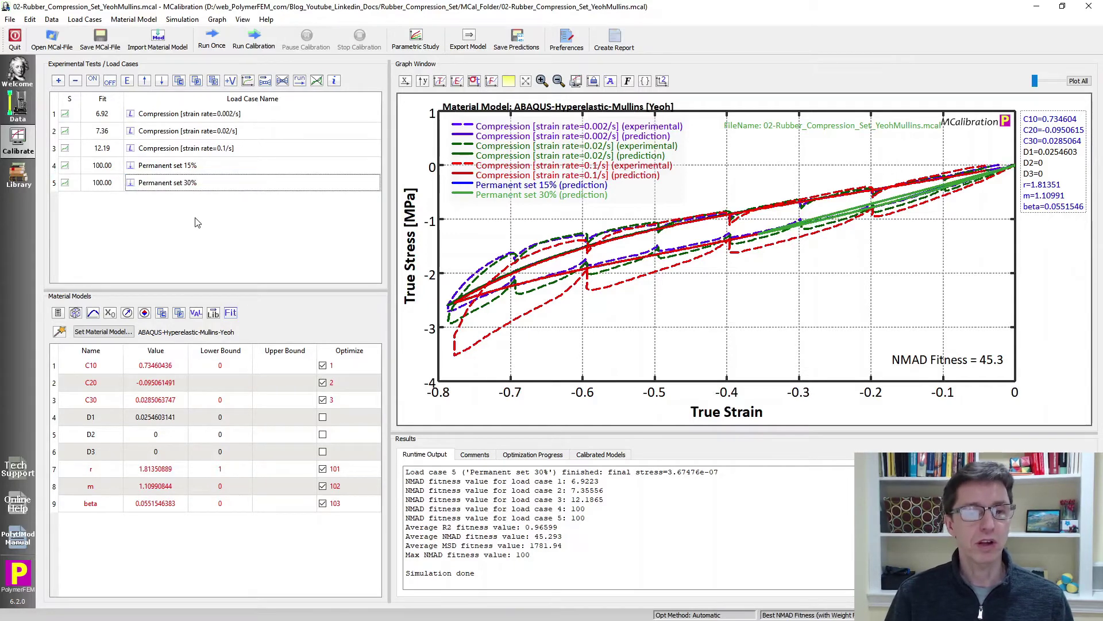
- Load 03-Rubber_Compression_Set_AbaqusLVE.mcal and run it once, reaching NMAD fitness 47.4
{"action": "left_click", "coordinate": [52, 39]}
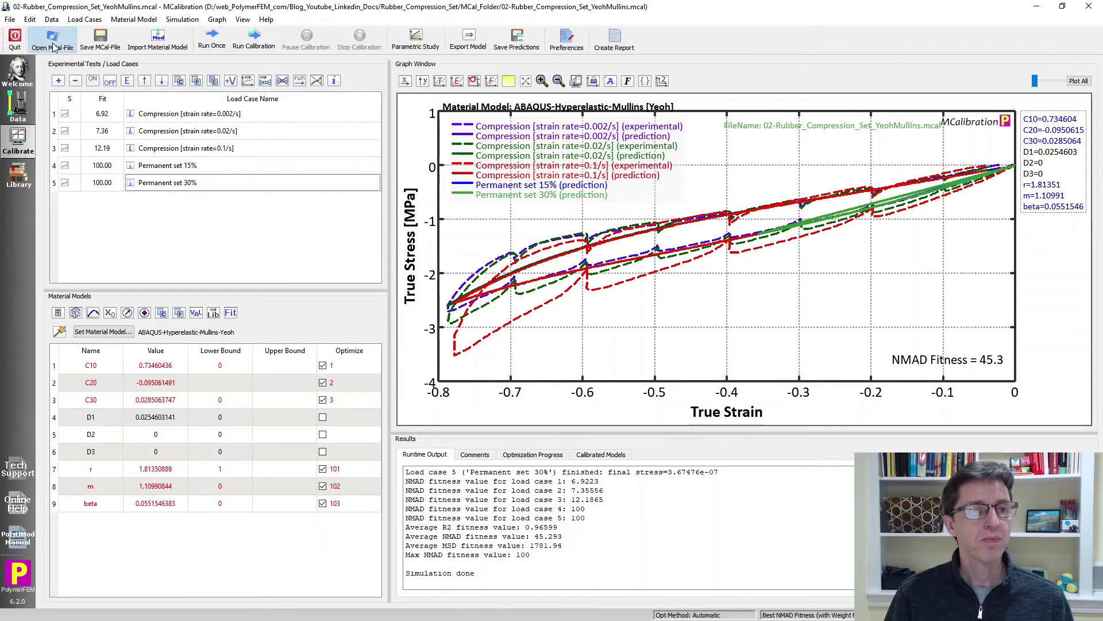
{"action": "left_click", "coordinate": [259, 122]}
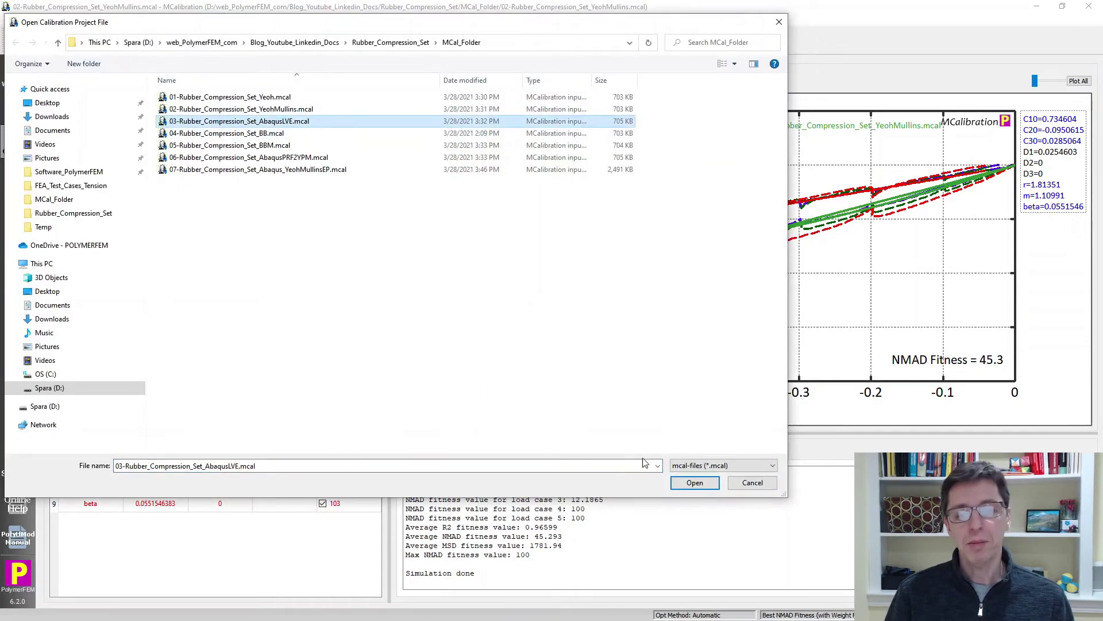
{"action": "left_click", "coordinate": [693, 486]}
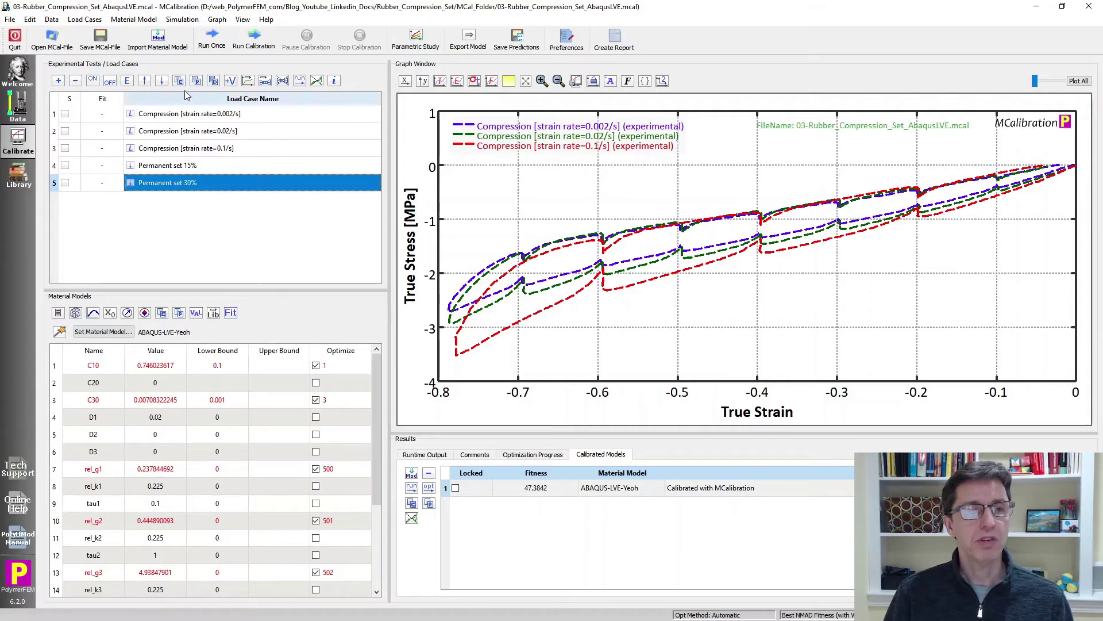
{"action": "left_click", "coordinate": [211, 46]}
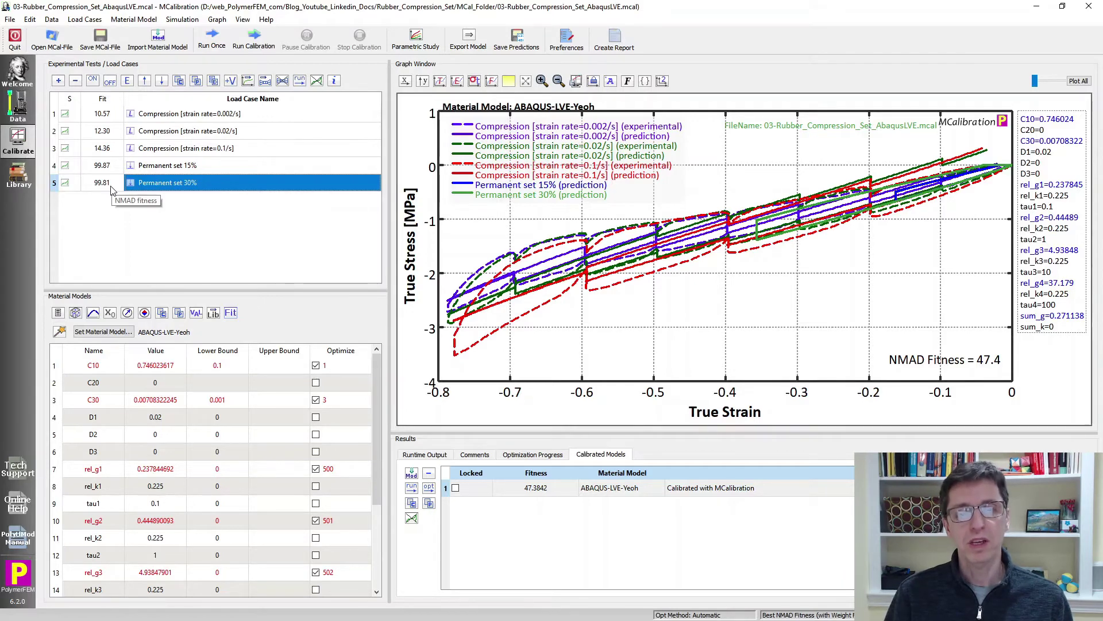
{"action": "left_click", "coordinate": [219, 240]}
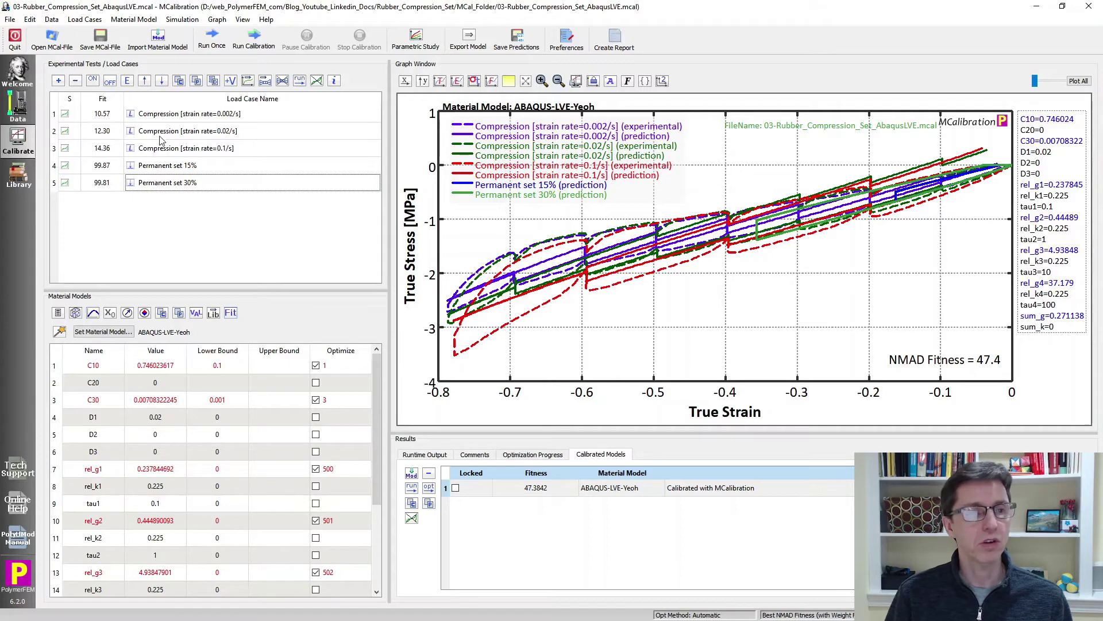
- Load 04-Rubber_Compression_Set_BB.mcal and run it once, reaching NMAD fitness 9.07
{"action": "left_click", "coordinate": [60, 43]}
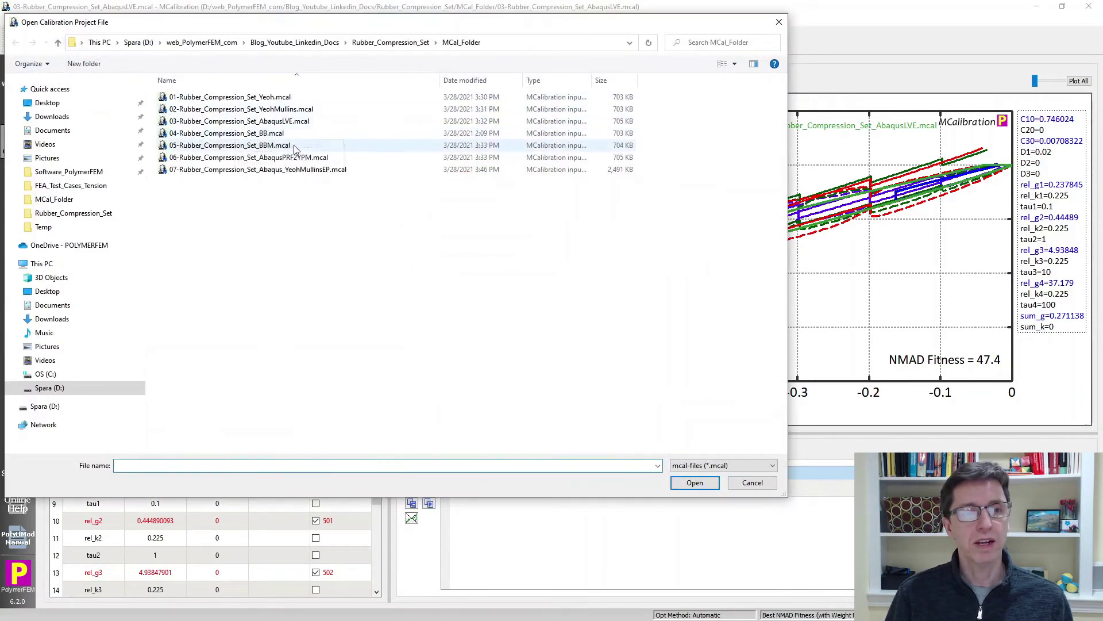
{"action": "left_click", "coordinate": [276, 140]}
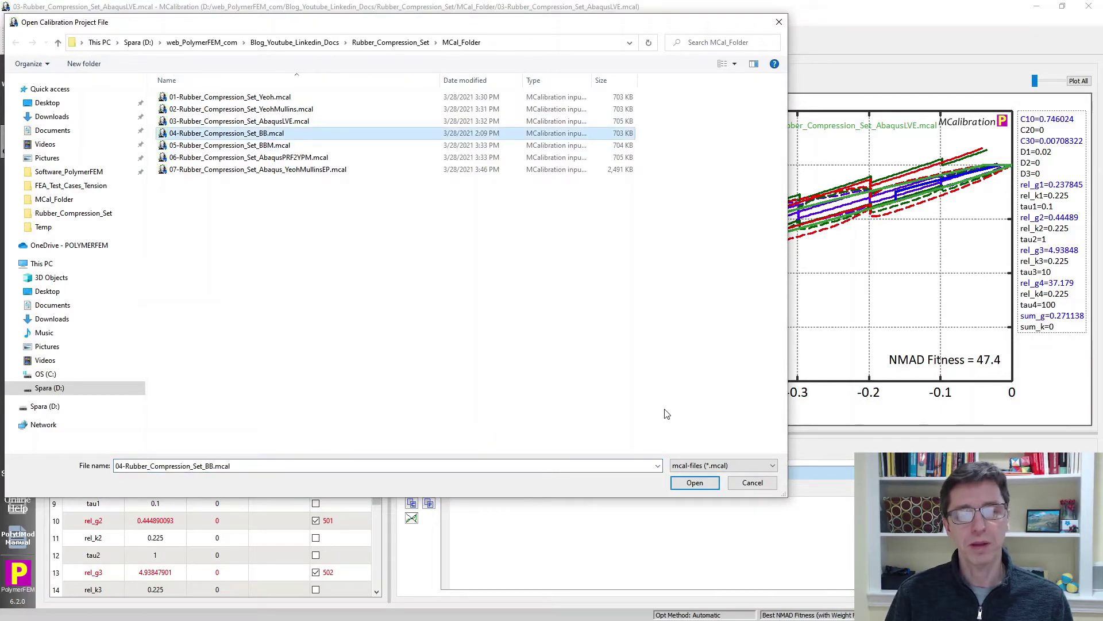
{"action": "left_click", "coordinate": [694, 482]}
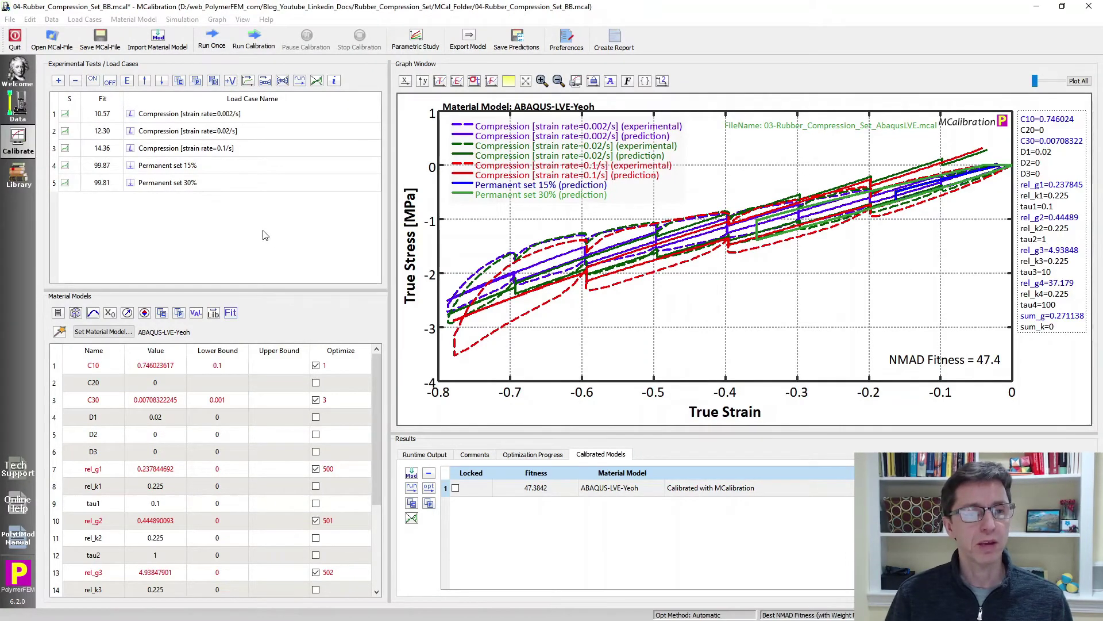
{"action": "left_click", "coordinate": [211, 45]}
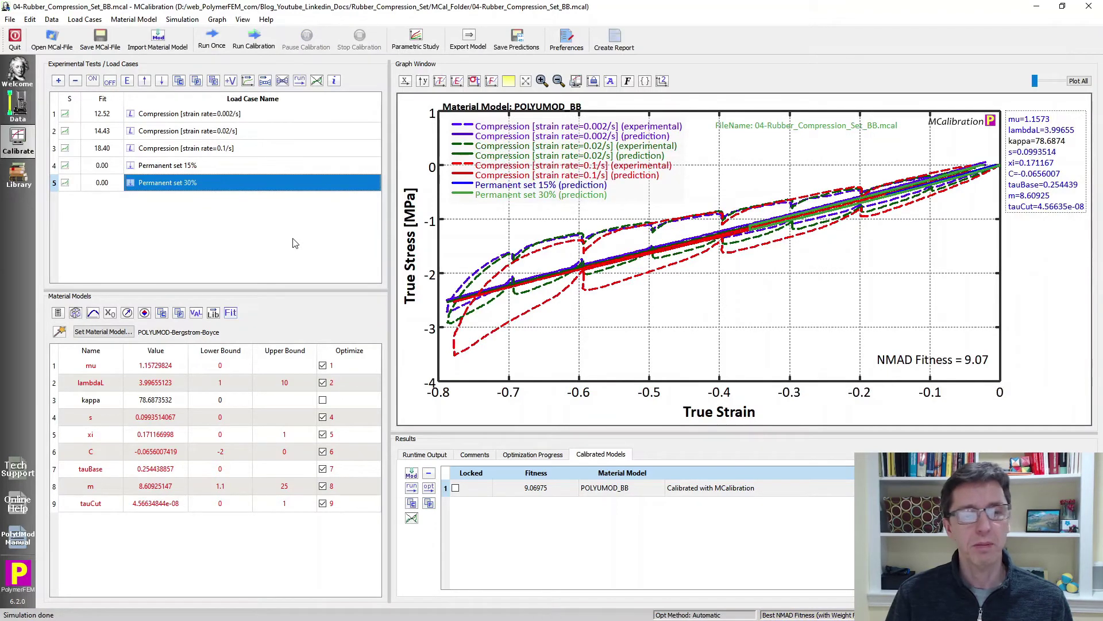
- Highlight the 0.1/s, 0.02/s and 0.002/s compression prediction curves in turn
{"action": "left_click", "coordinate": [101, 183]}
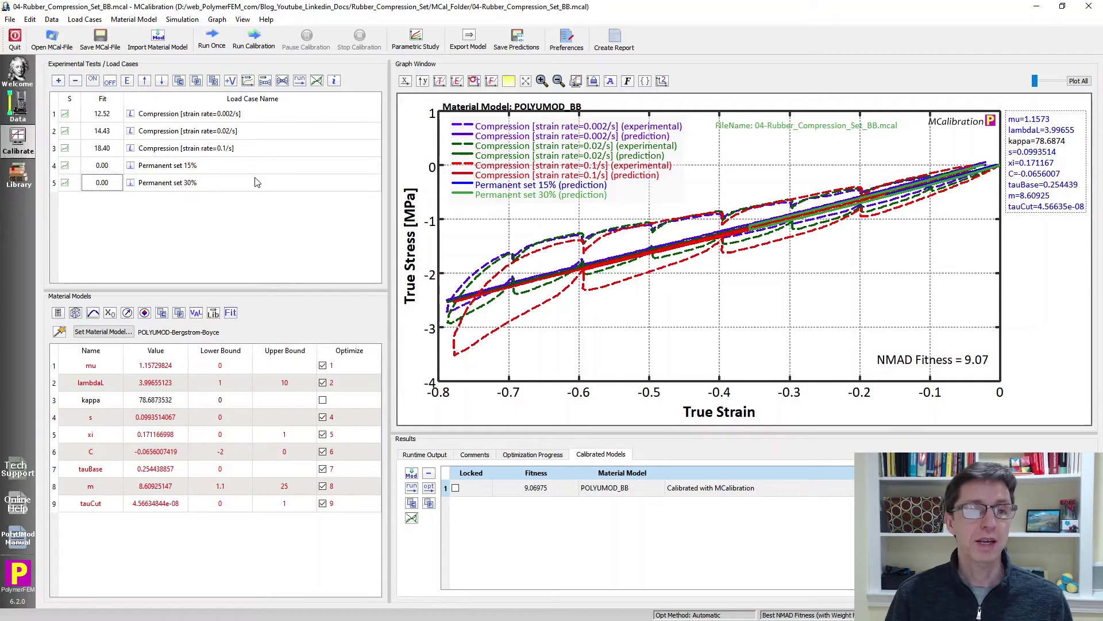
{"action": "left_click", "coordinate": [232, 150]}
{"action": "left_click", "coordinate": [233, 132]}
{"action": "left_click", "coordinate": [233, 117]}
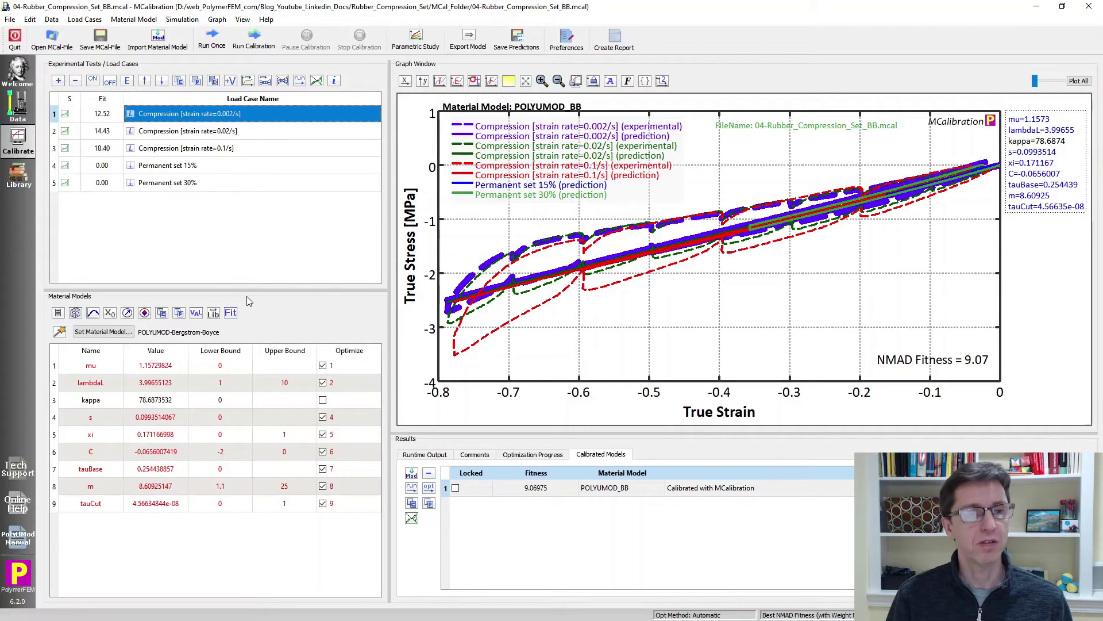
{"action": "left_click", "coordinate": [52, 38]}
- Open 05-Rubber_Compression_Set_BBM.mcal and run it once, reaching NMAD fitness 4.79
{"action": "left_click", "coordinate": [232, 145]}
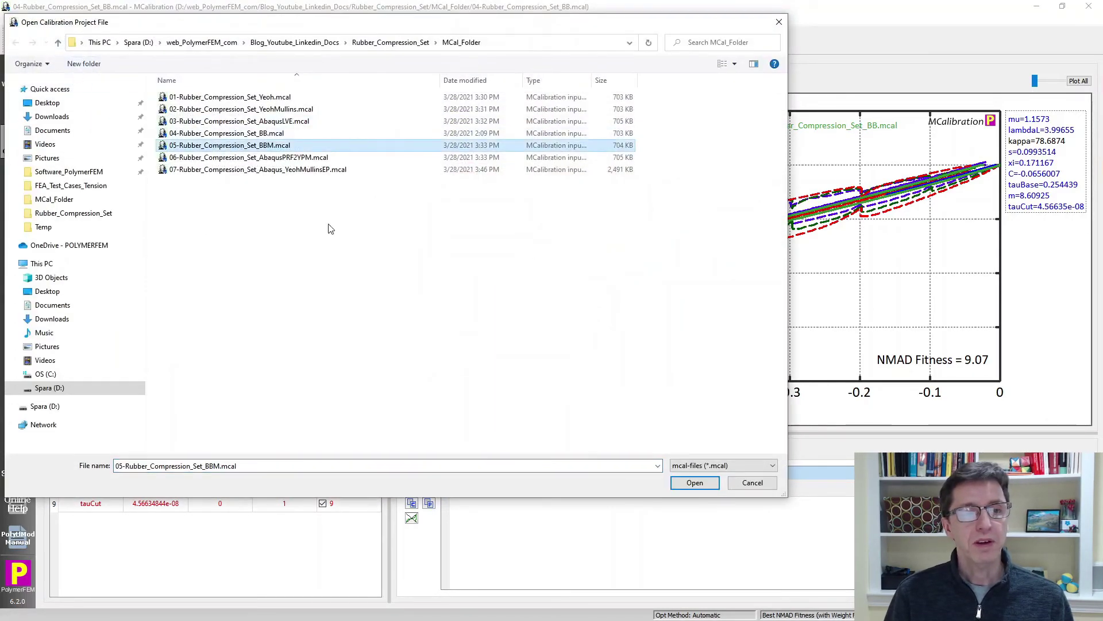
{"action": "left_click", "coordinate": [694, 483]}
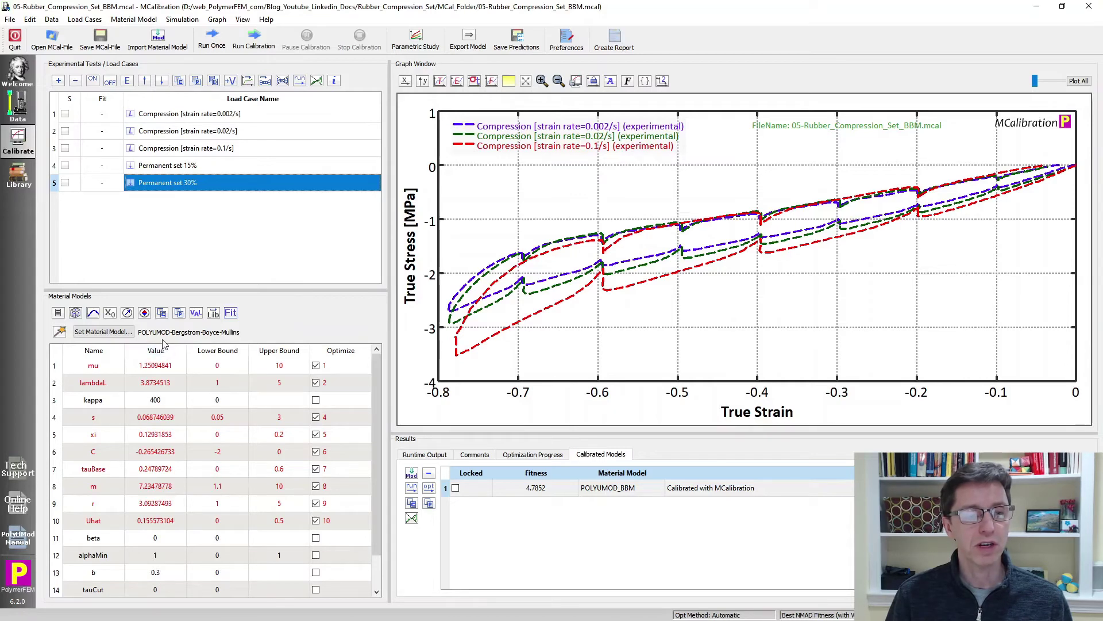
{"action": "left_click", "coordinate": [212, 39]}
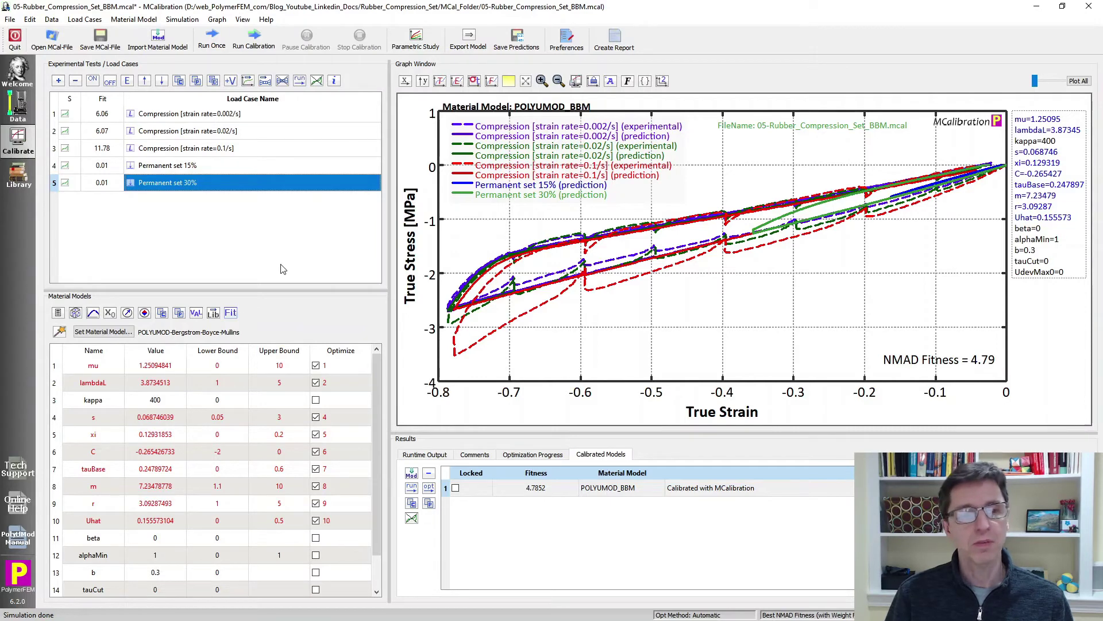
- Highlight both Permanent set predictions and each compression rate curve, then clear the highlighting
{"action": "left_click", "coordinate": [180, 170]}
{"action": "left_click", "coordinate": [178, 185]}
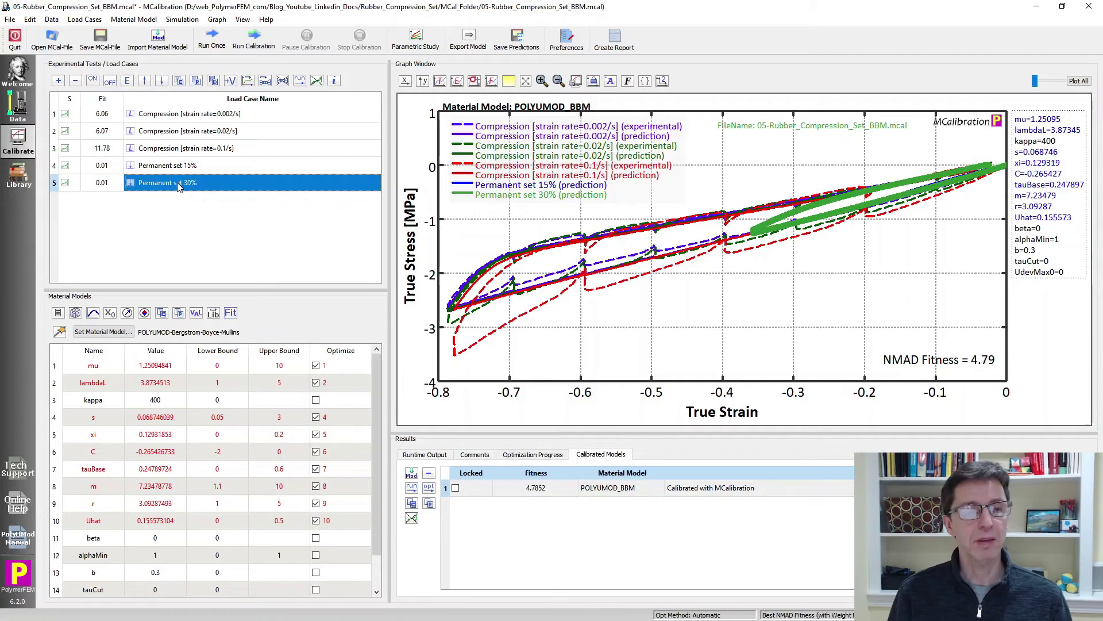
{"action": "left_click", "coordinate": [178, 114]}
{"action": "left_click", "coordinate": [180, 137]}
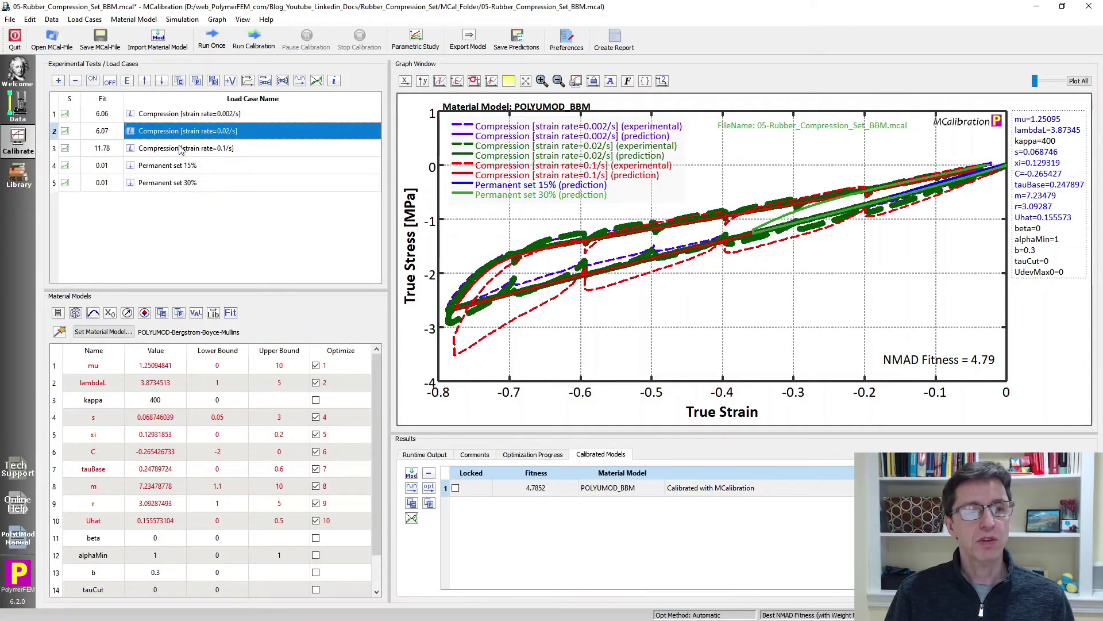
{"action": "left_click", "coordinate": [184, 153]}
{"action": "left_click", "coordinate": [189, 228]}
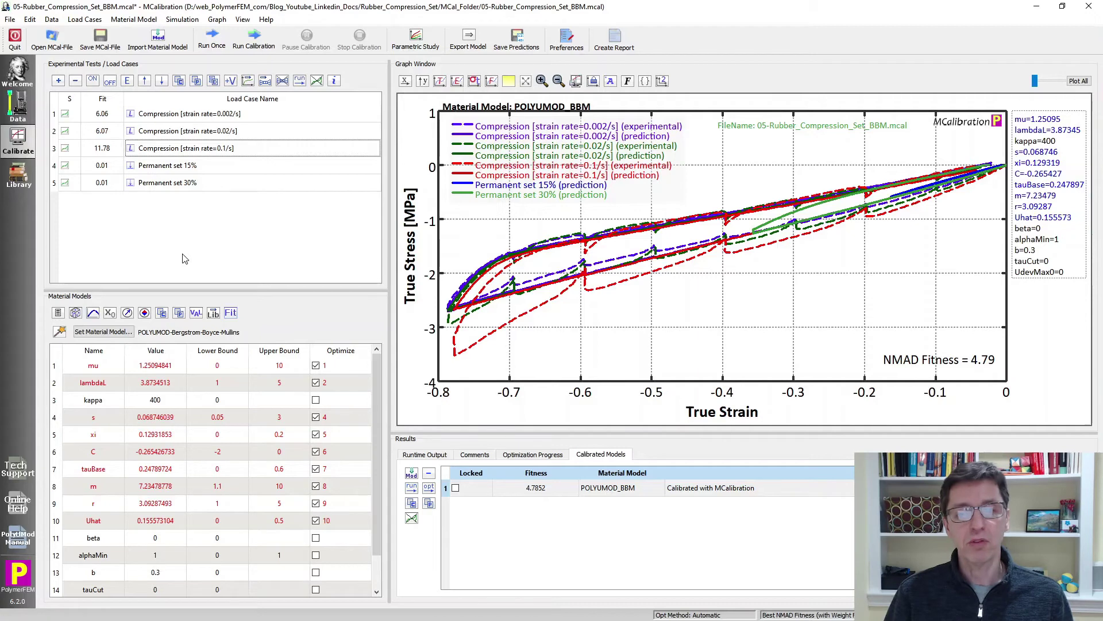
- Open 06-Rubber_Compression_Set_AbaqusPRF2YPM.mcal, declining to save the BBM calibration
{"action": "left_click", "coordinate": [61, 50]}
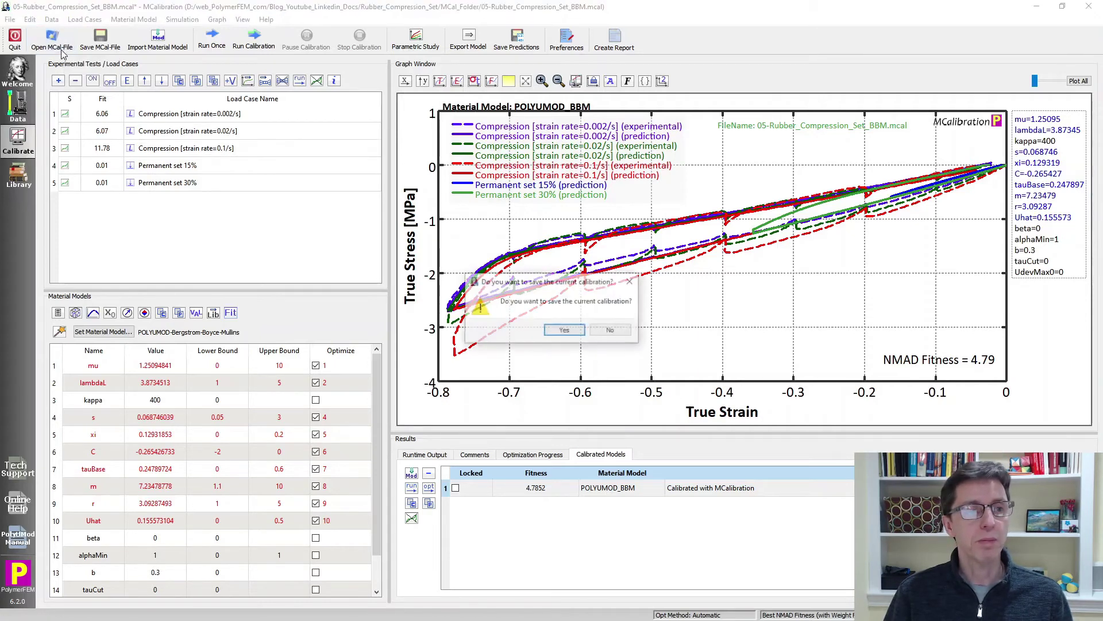
{"action": "left_click", "coordinate": [612, 333]}
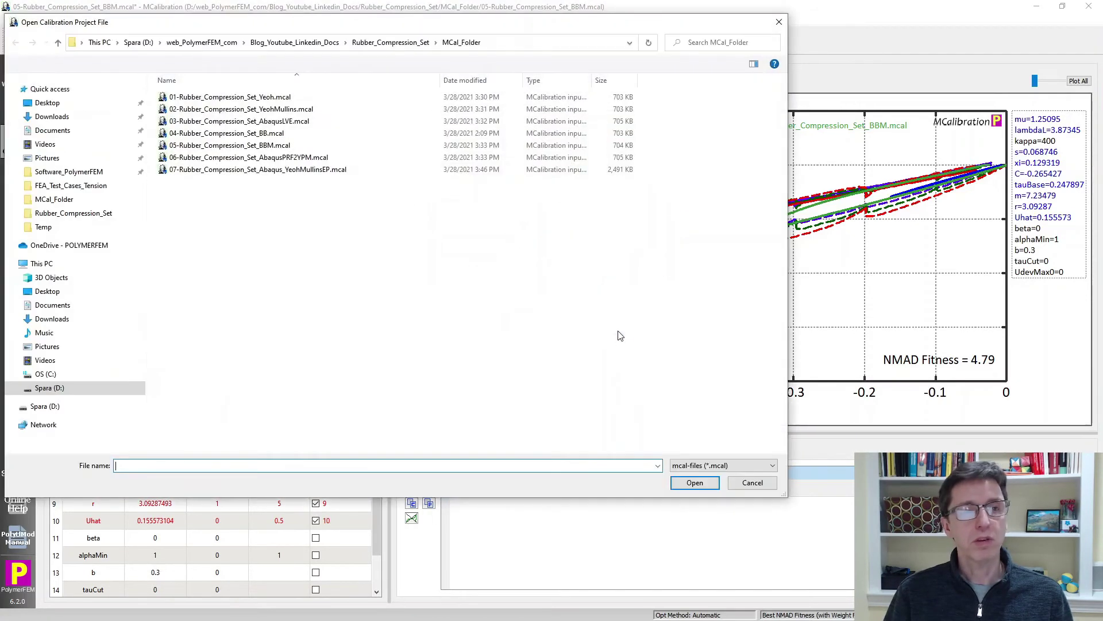
{"action": "left_click", "coordinate": [286, 157]}
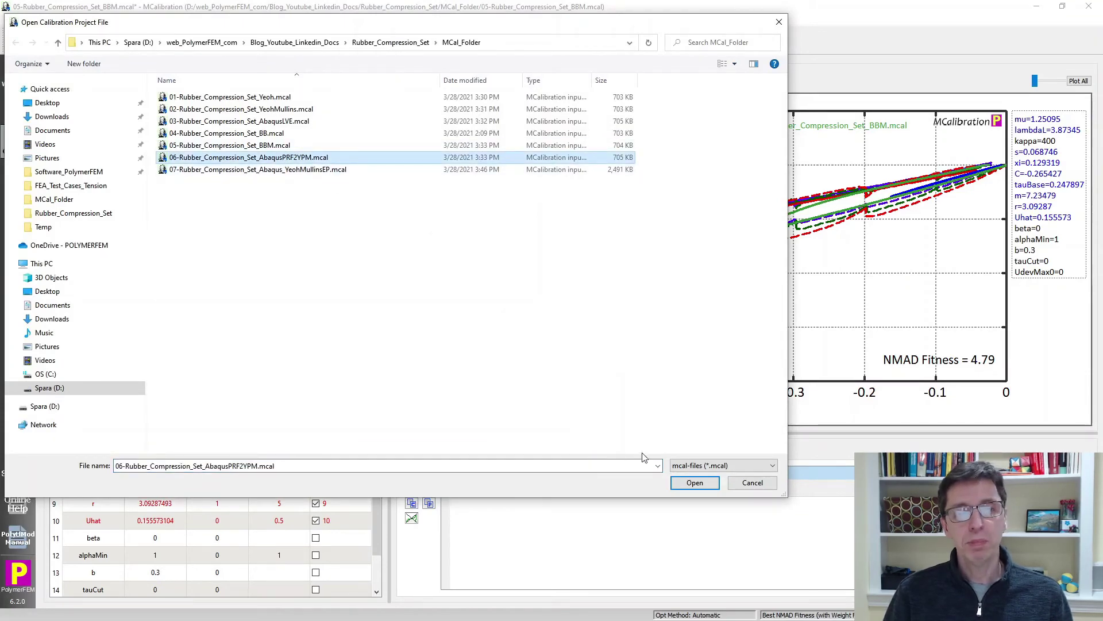
{"action": "left_click", "coordinate": [695, 483]}
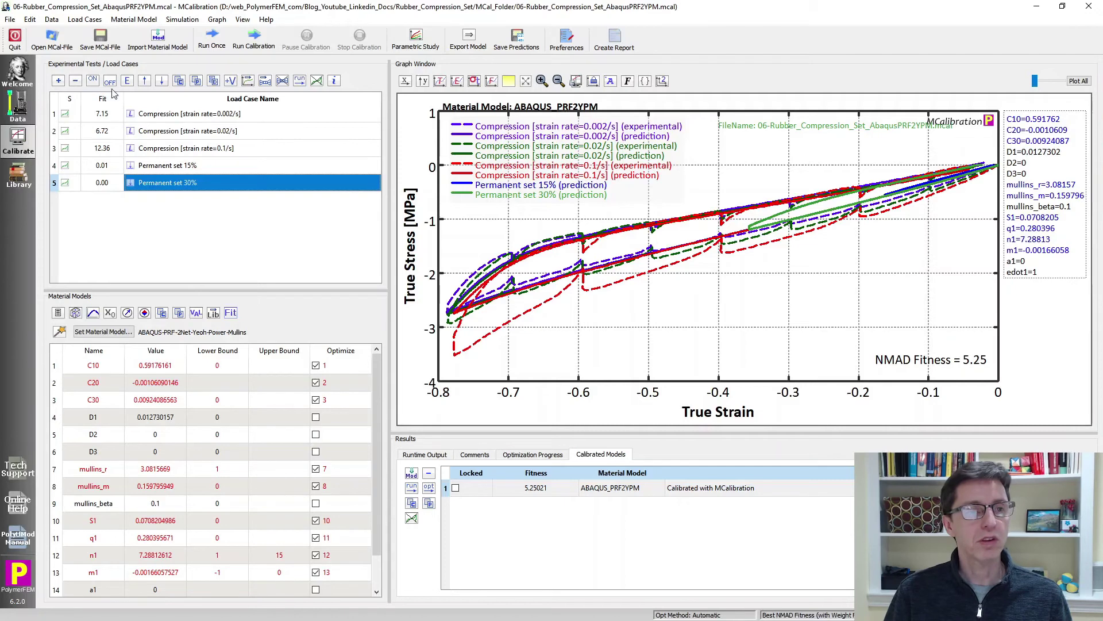
- Load Rubber_Compression_Set_AnsysBBM.mcal from the parent folder, simulate it once to NMAD 5.31, and view the Runtime Output log
{"action": "left_click", "coordinate": [58, 46]}
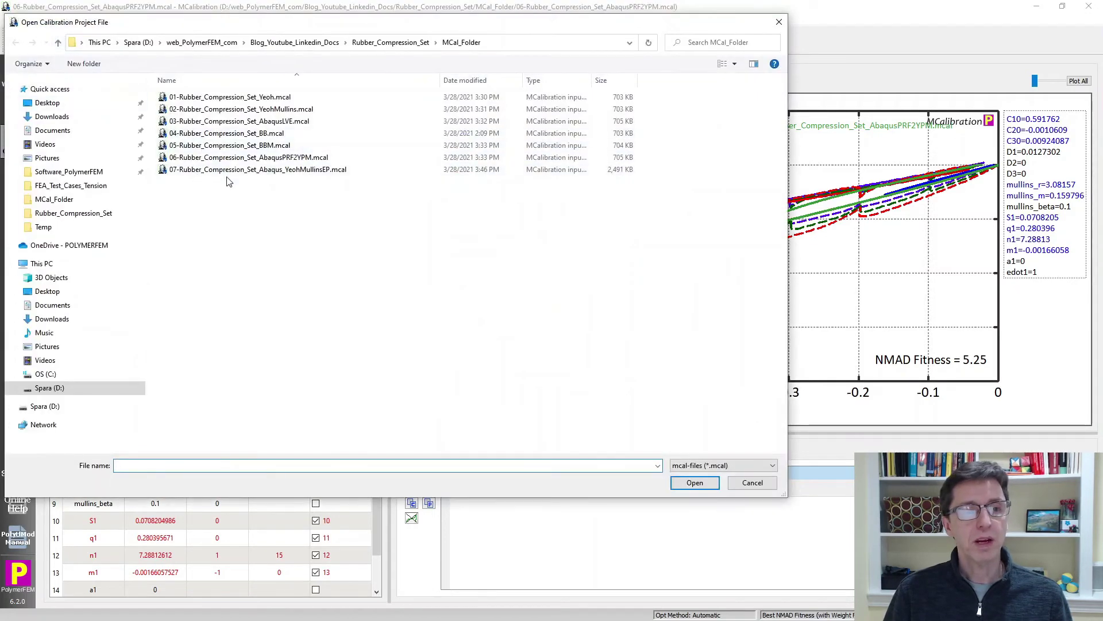
{"action": "left_click", "coordinate": [741, 486]}
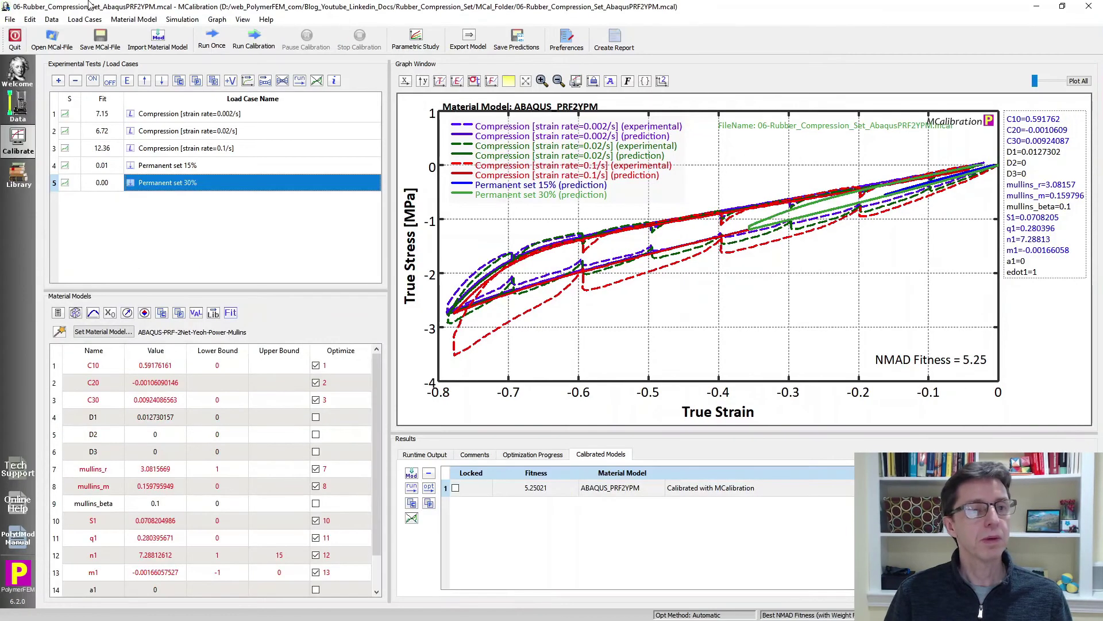
{"action": "left_click", "coordinate": [62, 46]}
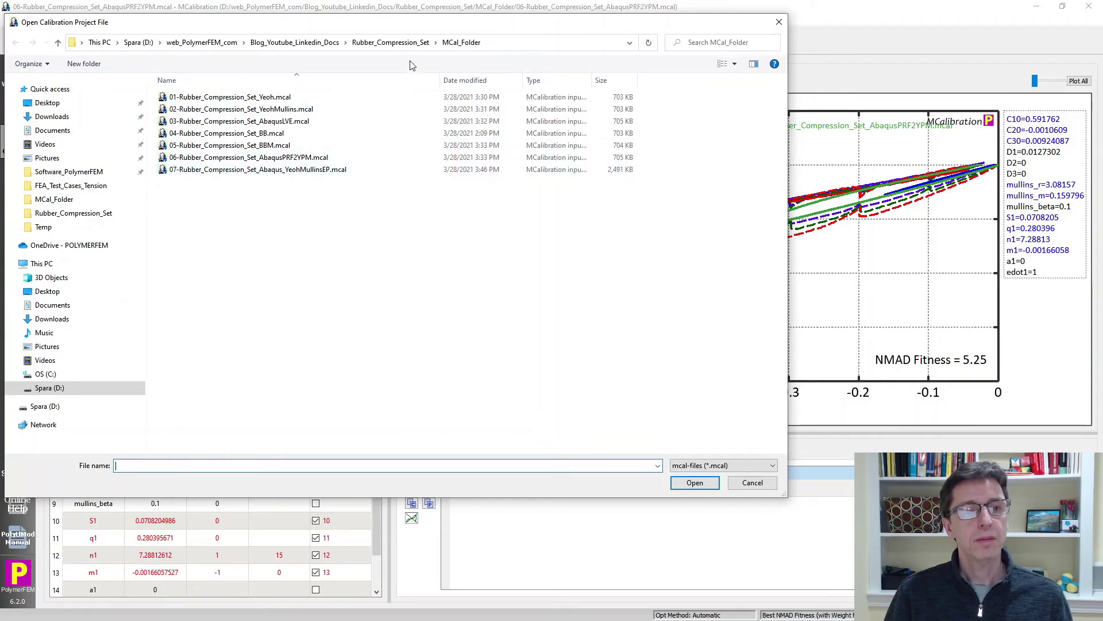
{"action": "left_click", "coordinate": [399, 43]}
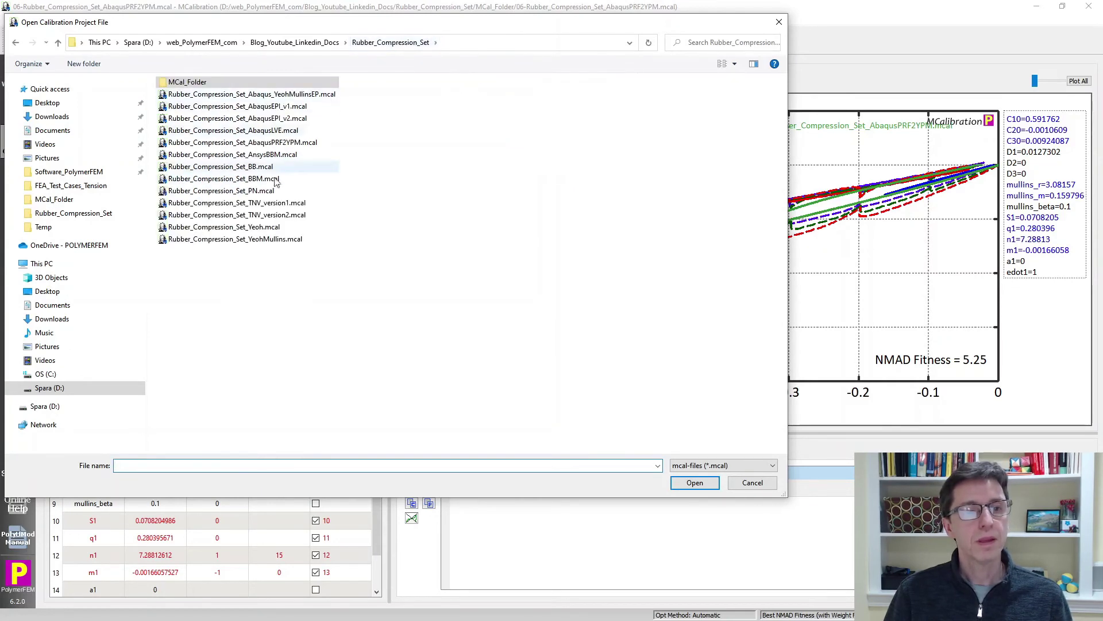
{"action": "double_click", "coordinate": [270, 154]}
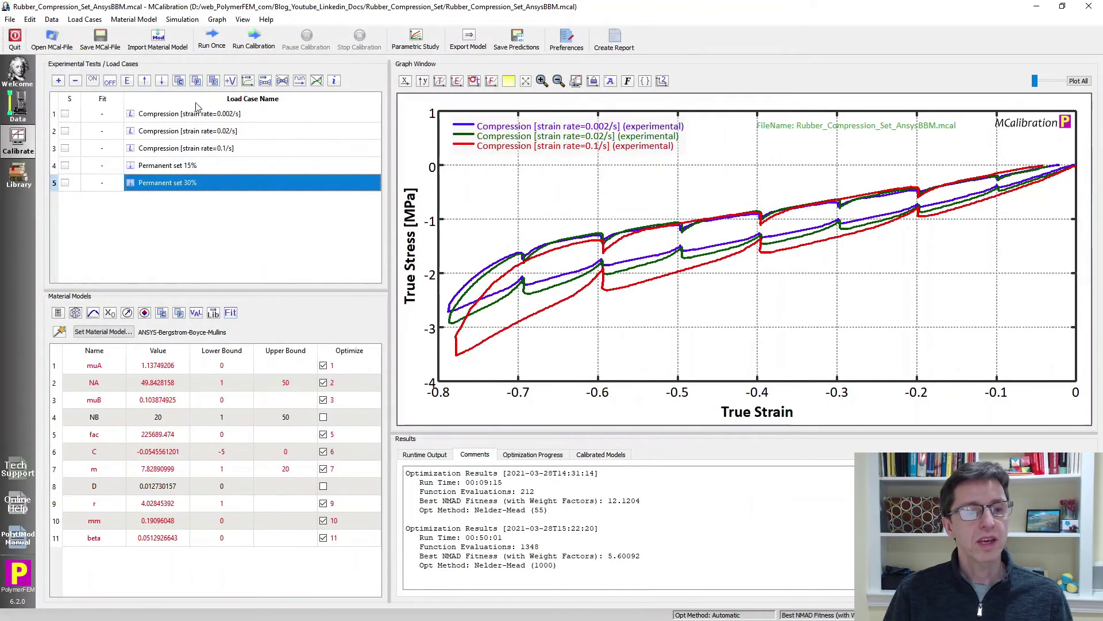
{"action": "left_click", "coordinate": [219, 38]}
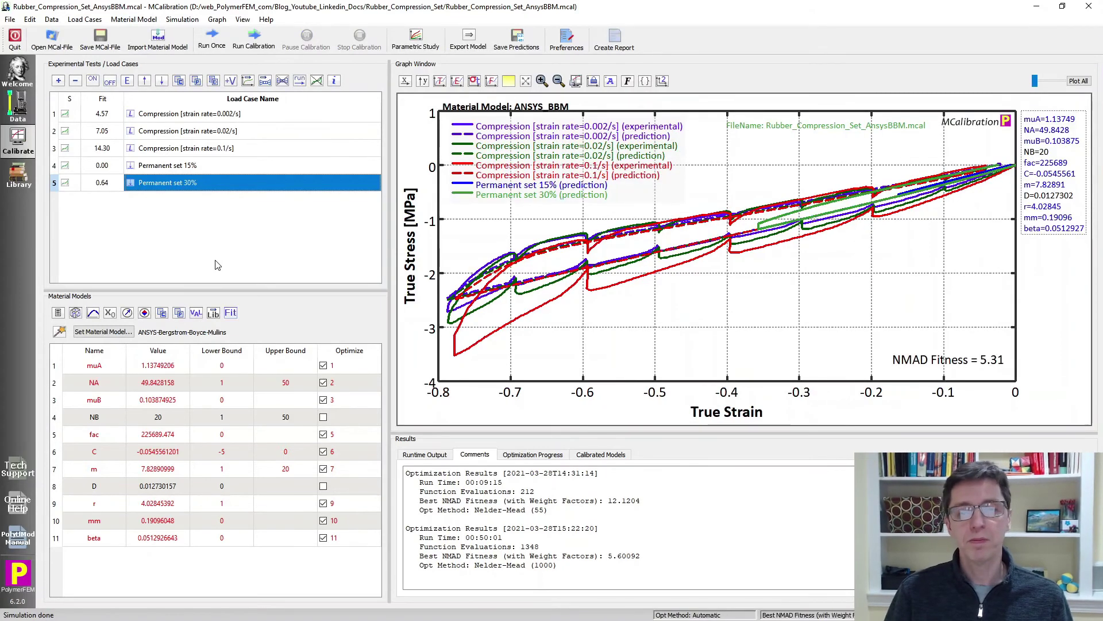
{"action": "left_click", "coordinate": [424, 455]}
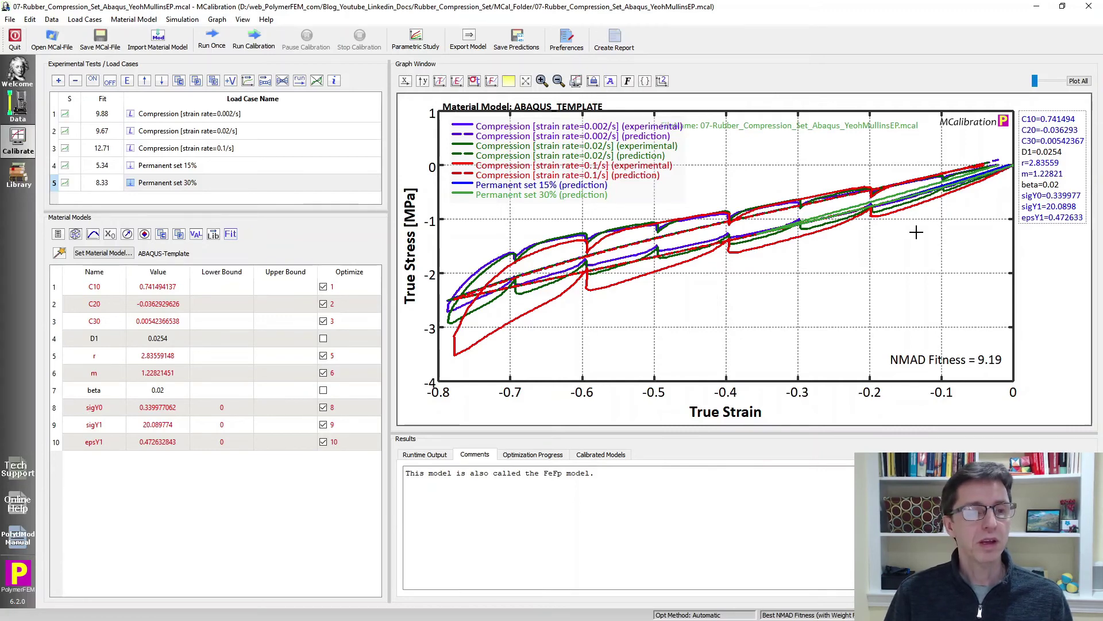
- View the FeFp Abaqus template listing Yeoh C10–C30, Mullins and plastic parameters, briefly selecting its text
{"action": "left_click", "coordinate": [104, 252]}
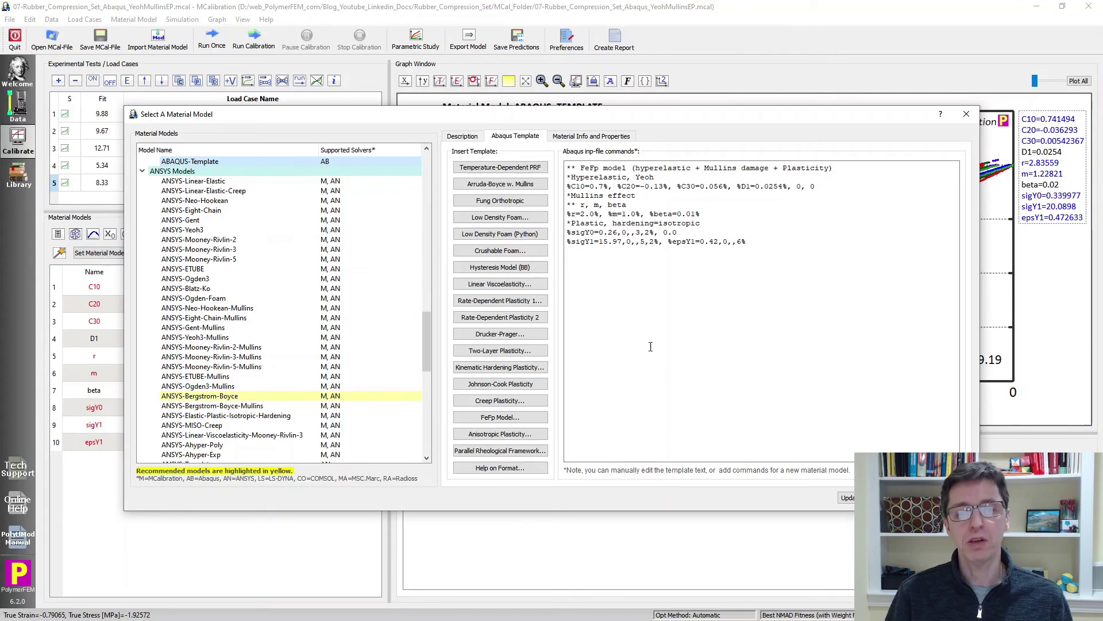
{"action": "left_click_drag", "start_coordinate": [650, 346], "coordinate": [541, 156]}
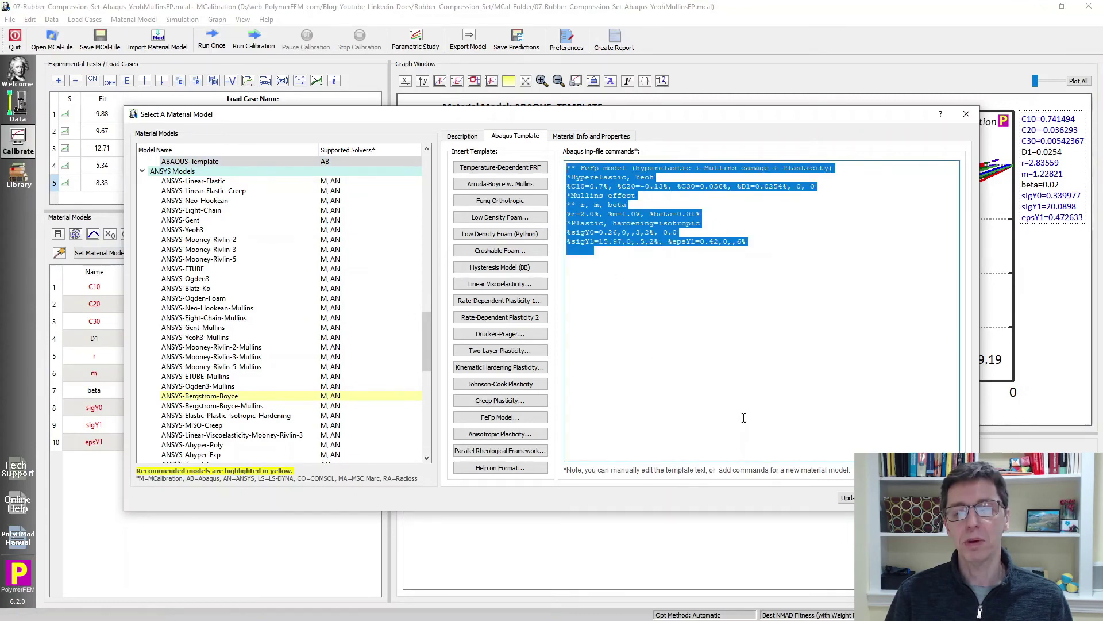
{"action": "left_click", "coordinate": [764, 428]}
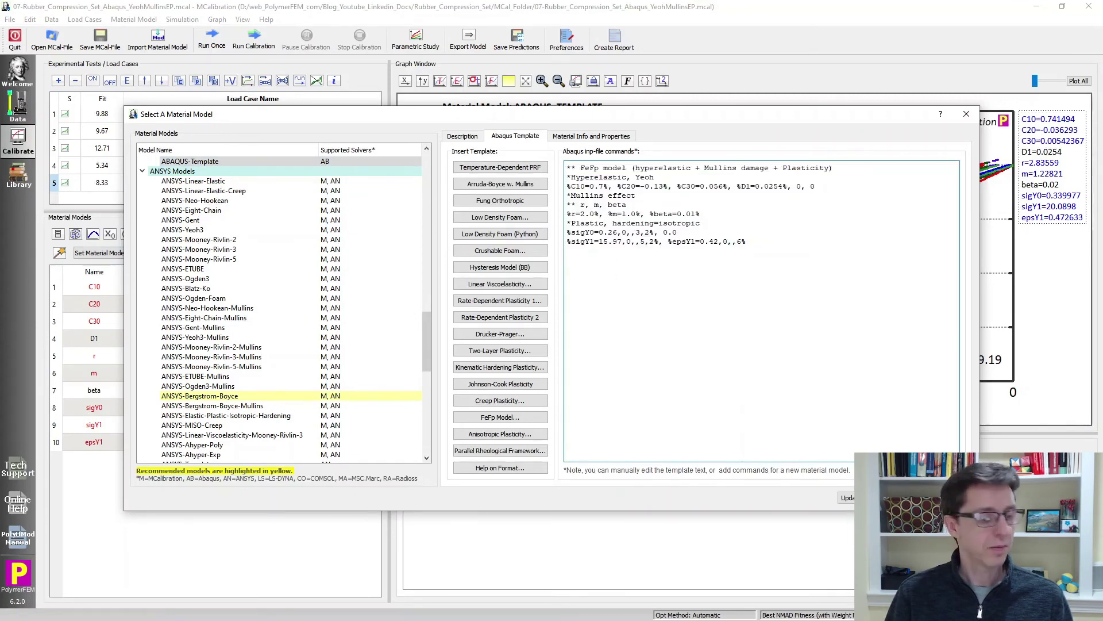